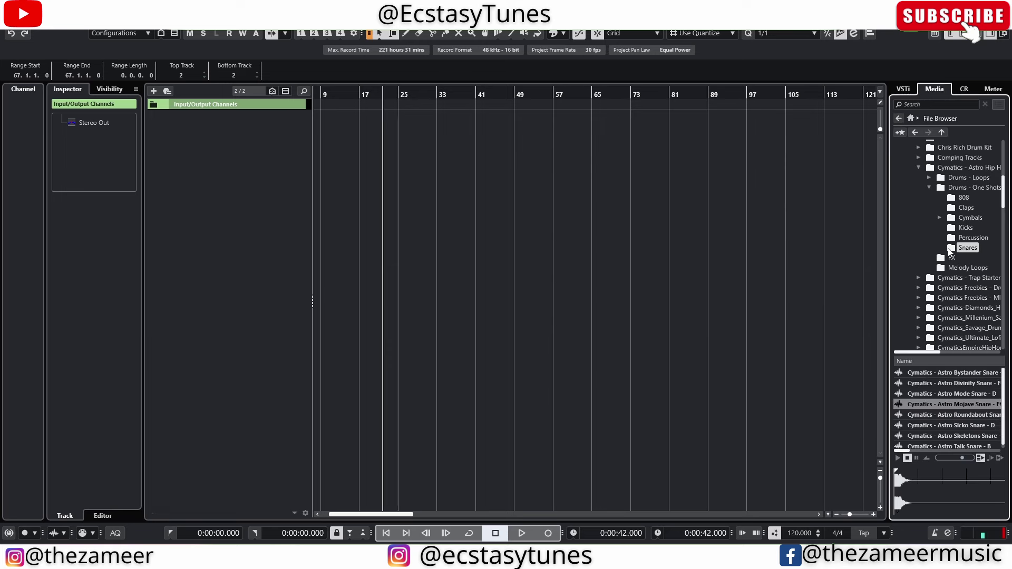
Create a sampler track from the Cymatics - Astro Divinity Kick sample in the Kicks folder.
{"action": "left_click", "coordinate": [965, 227]}
{"action": "left_click", "coordinate": [946, 392]}
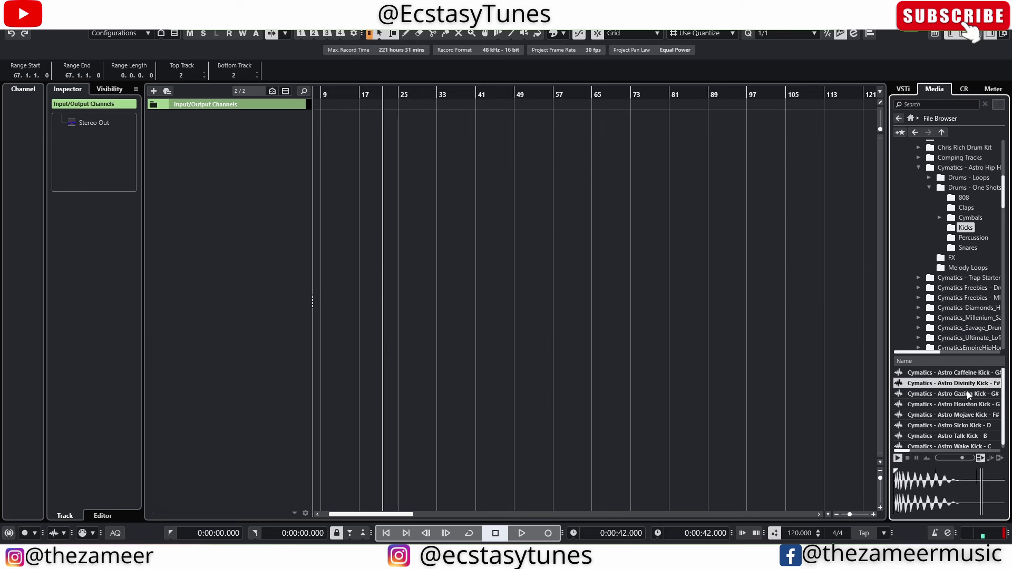
{"action": "right_click", "coordinate": [929, 391]}
{"action": "left_click", "coordinate": [935, 392]}
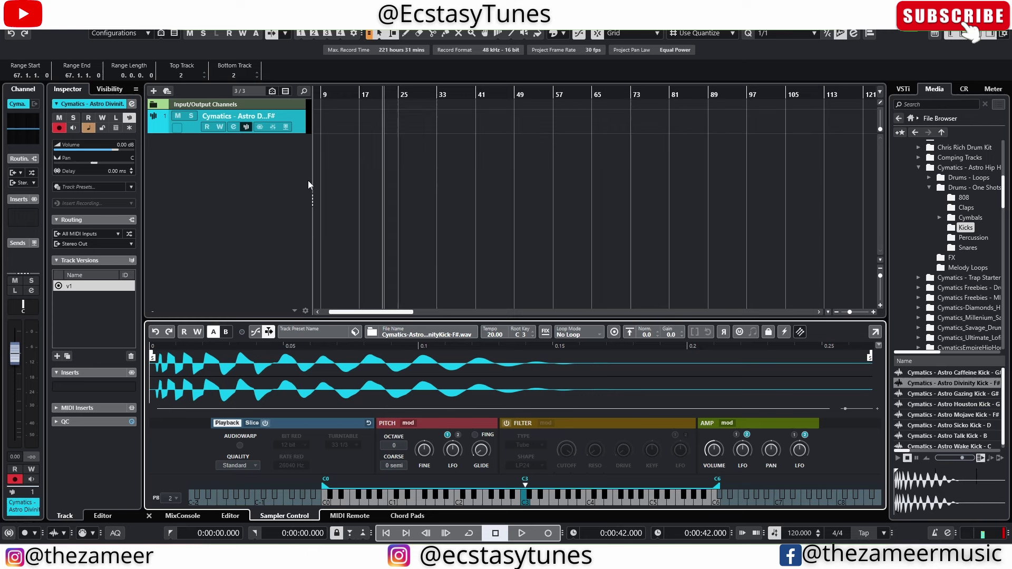
Add the Drums Halion multi track preset from the user track presets to the project below the sampler track.
{"action": "left_click", "coordinate": [911, 119]}
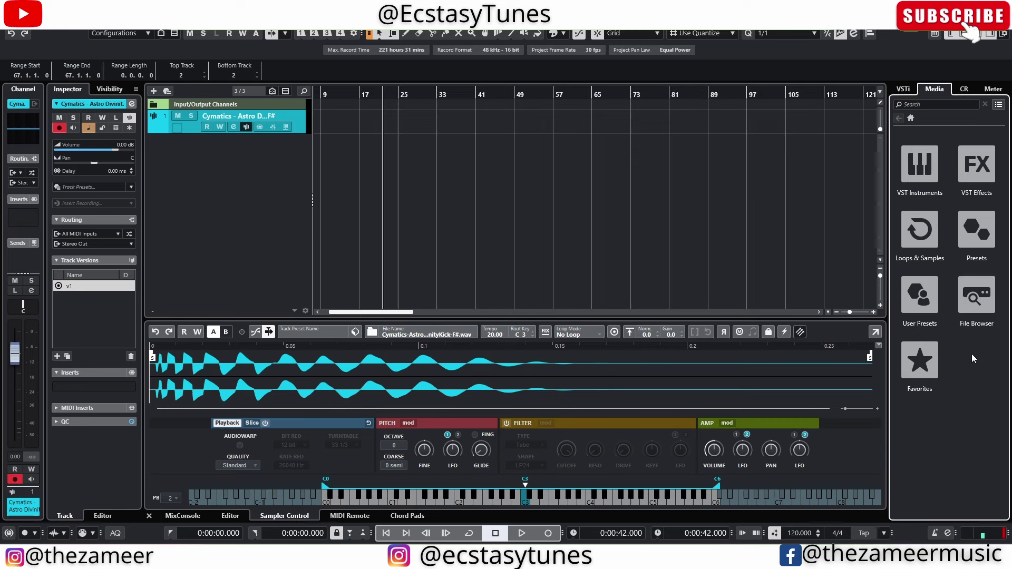
{"action": "left_click", "coordinate": [919, 295]}
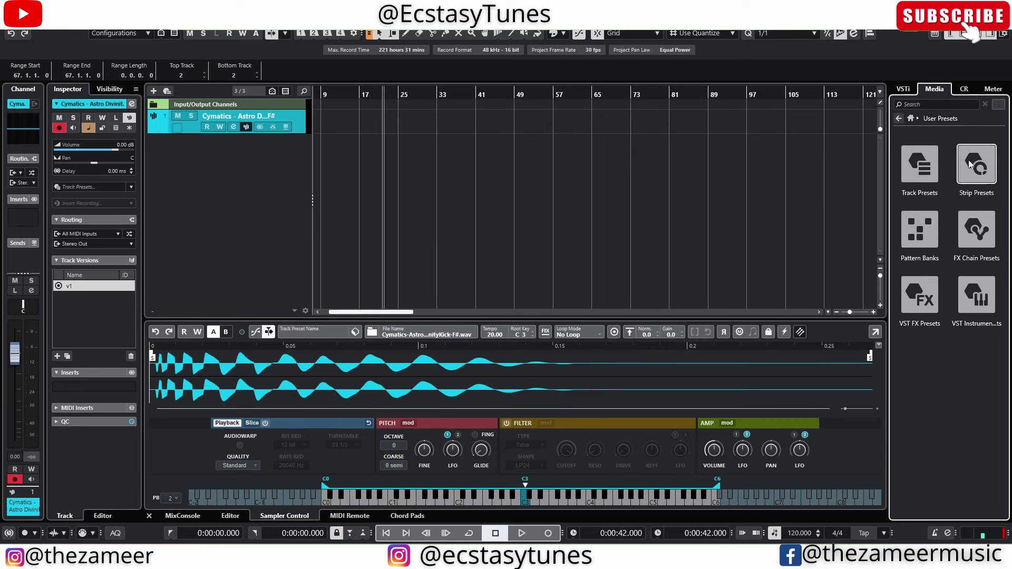
{"action": "left_click", "coordinate": [930, 179]}
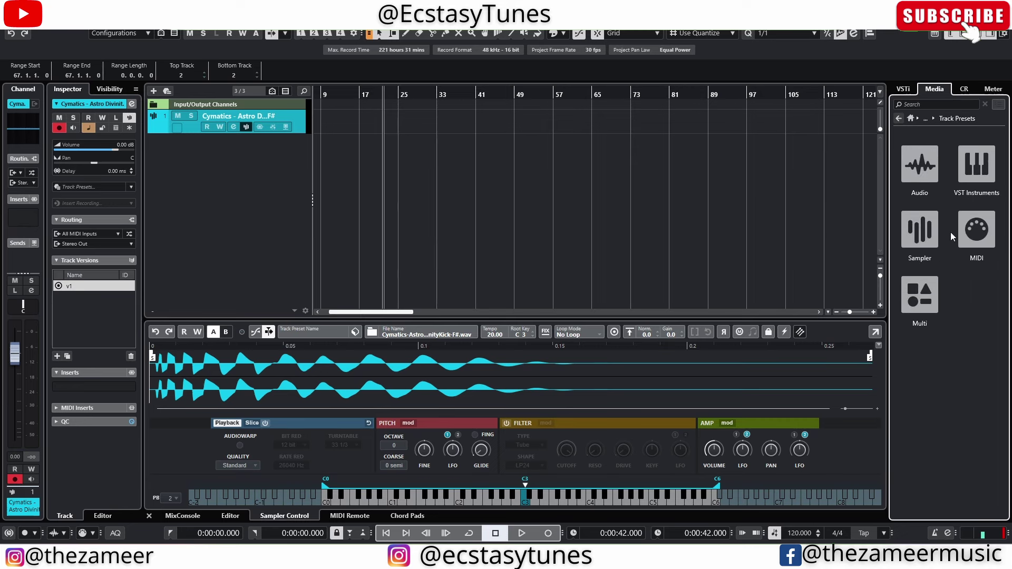
{"action": "left_click", "coordinate": [920, 295]}
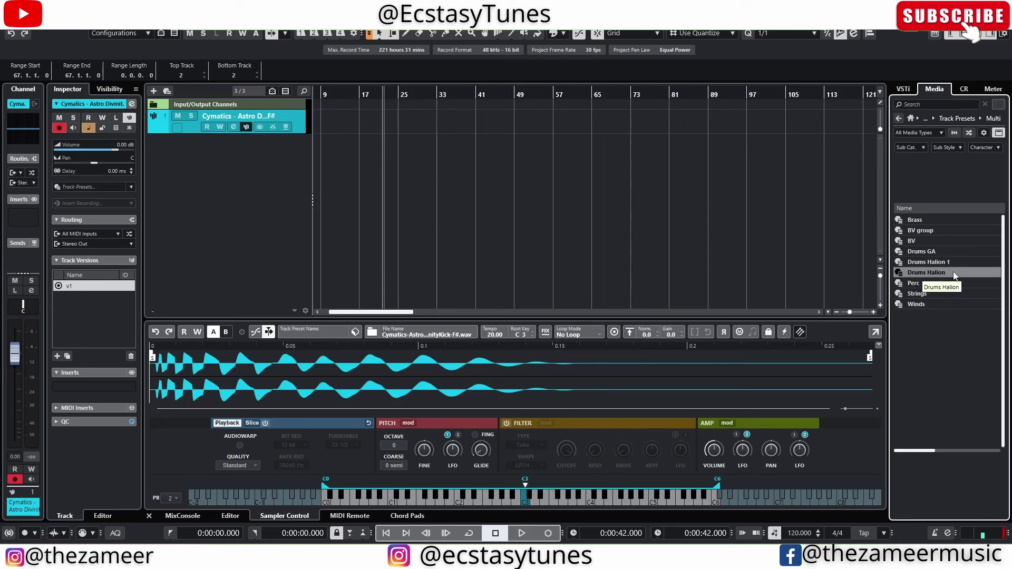
{"action": "left_click", "coordinate": [945, 272]}
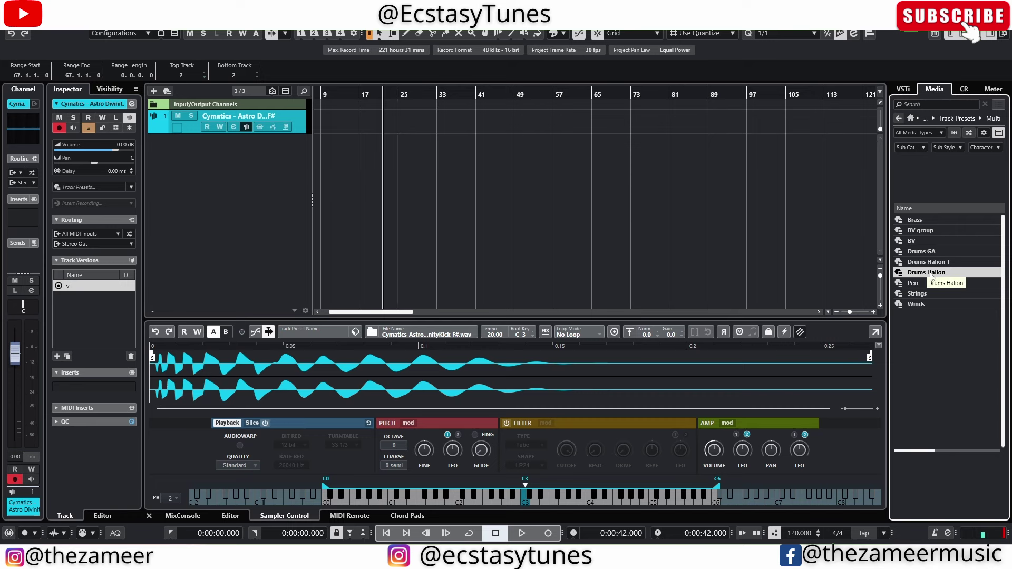
{"action": "left_click_drag", "start_coordinate": [929, 274], "coordinate": [252, 169]}
Look through the drum tracks from Kick to Perc 6 in the track list.
{"action": "scroll", "coordinate": [340, 169], "scroll_direction": "down", "scroll_amount": 8}
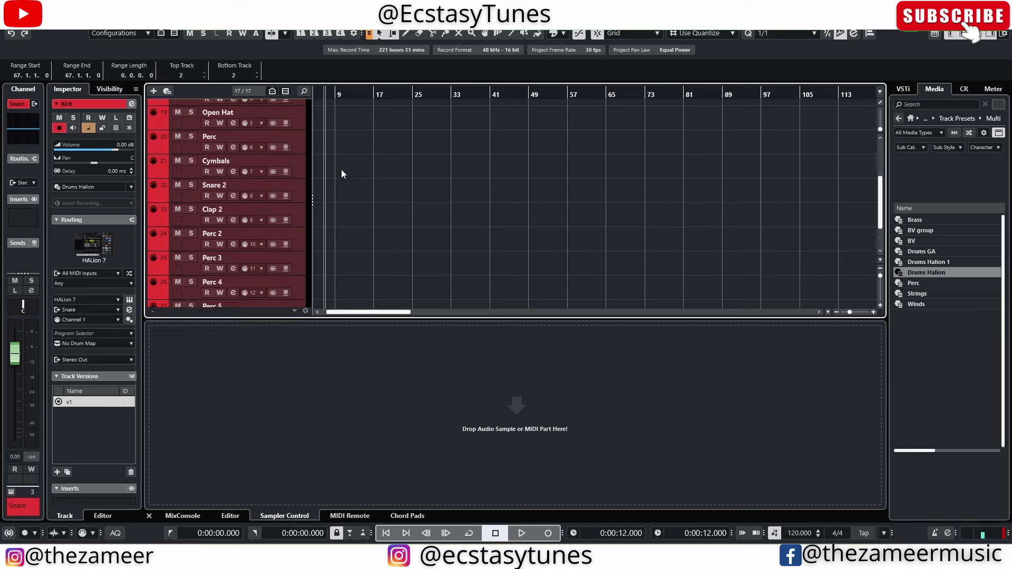
{"action": "scroll", "coordinate": [279, 221], "scroll_direction": "up", "scroll_amount": 8}
{"action": "scroll", "coordinate": [280, 195], "scroll_direction": "down", "scroll_amount": 4}
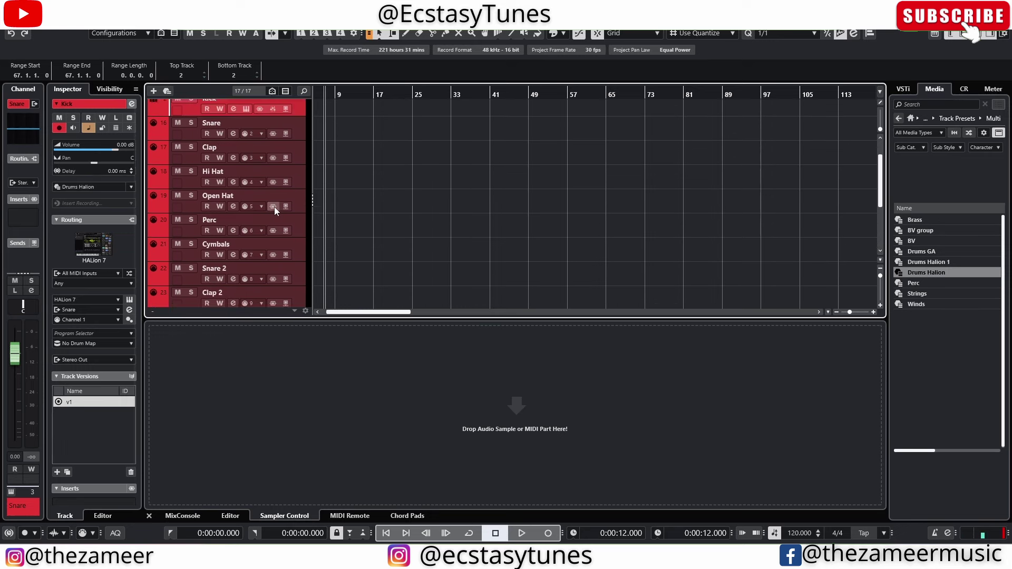
{"action": "scroll", "coordinate": [237, 207], "scroll_direction": "up", "scroll_amount": 4}
{"action": "scroll", "coordinate": [252, 195], "scroll_direction": "down", "scroll_amount": 5}
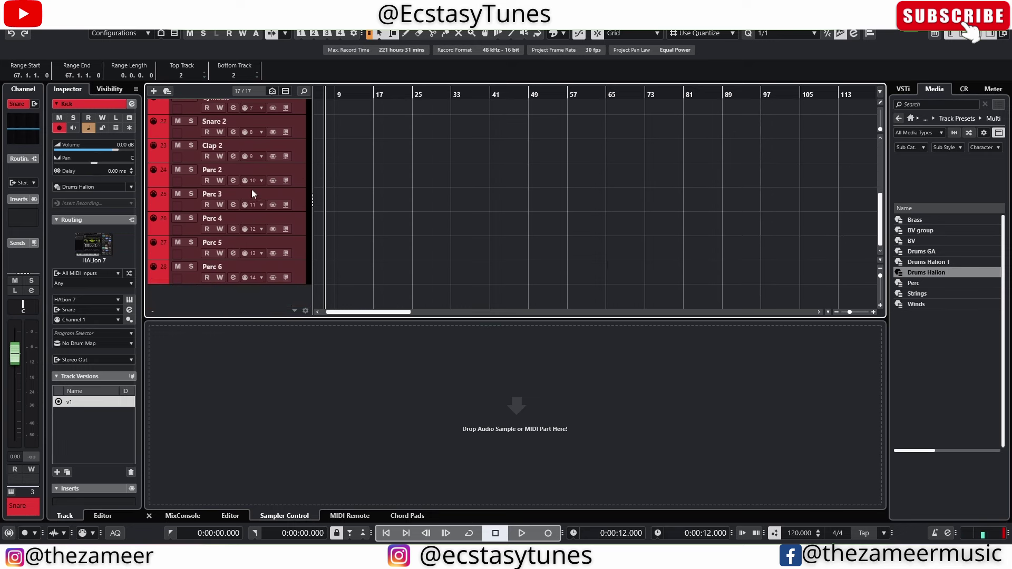
{"action": "scroll", "coordinate": [272, 252], "scroll_direction": "up", "scroll_amount": 5}
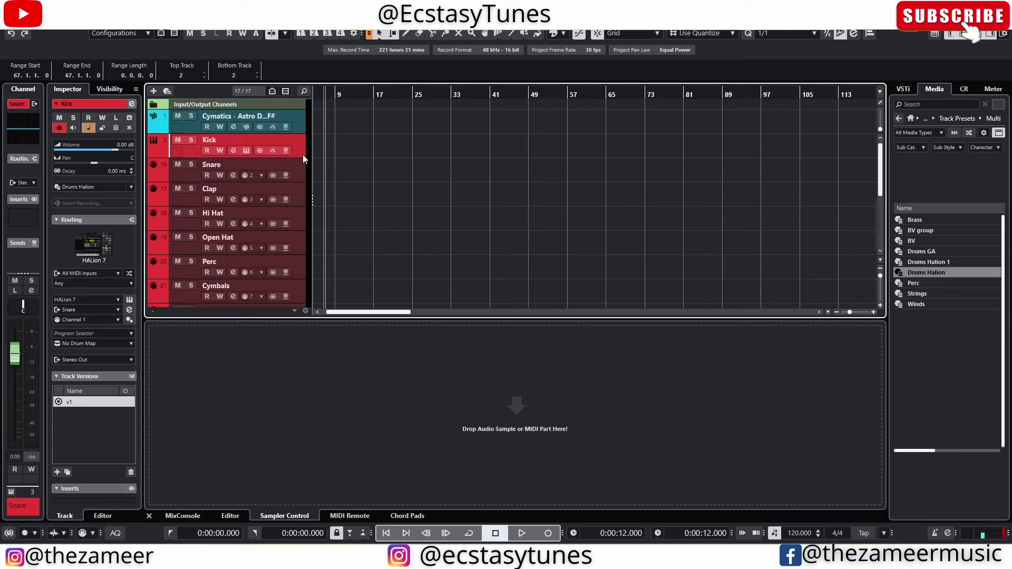
Expand the automation lanes of the HALion Kick track and look through its individual output lanes.
{"action": "left_click", "coordinate": [155, 152]}
{"action": "scroll", "coordinate": [248, 190], "scroll_direction": "down", "scroll_amount": 3}
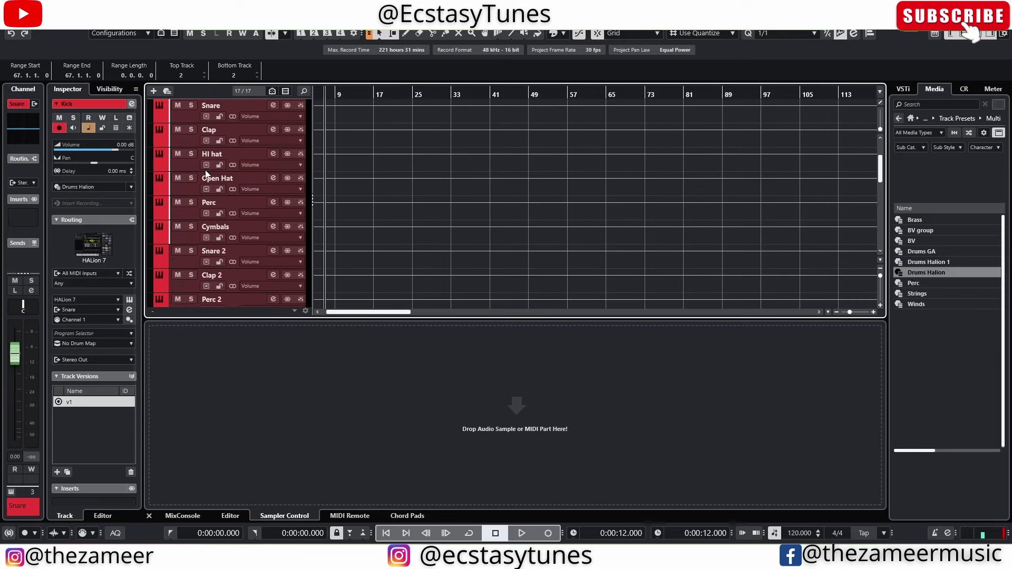
{"action": "scroll", "coordinate": [248, 190], "scroll_direction": "down", "scroll_amount": 1}
{"action": "scroll", "coordinate": [248, 193], "scroll_direction": "up", "scroll_amount": 4}
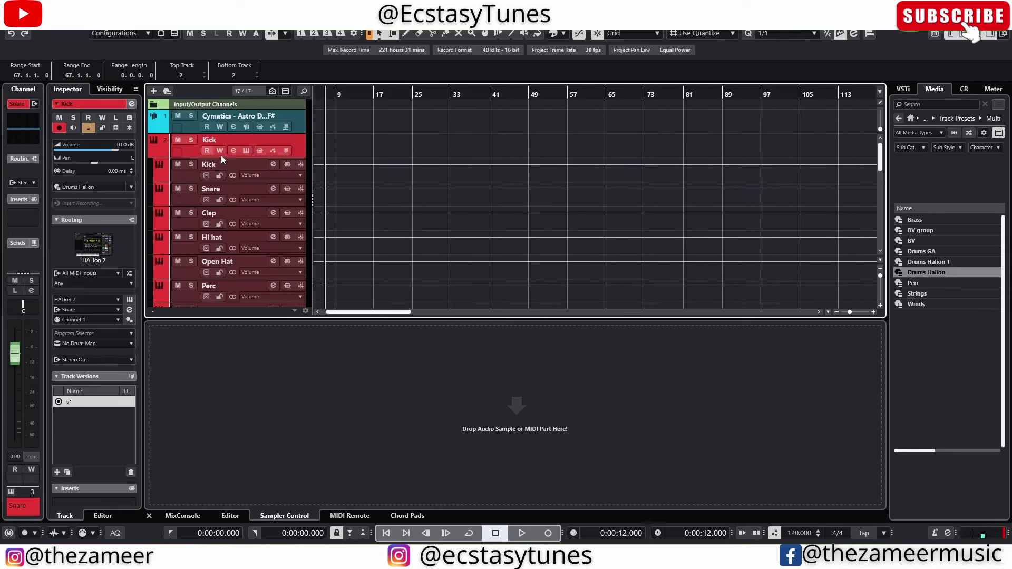
{"action": "scroll", "coordinate": [218, 206], "scroll_direction": "down", "scroll_amount": 9}
{"action": "scroll", "coordinate": [226, 206], "scroll_direction": "up", "scroll_amount": 7}
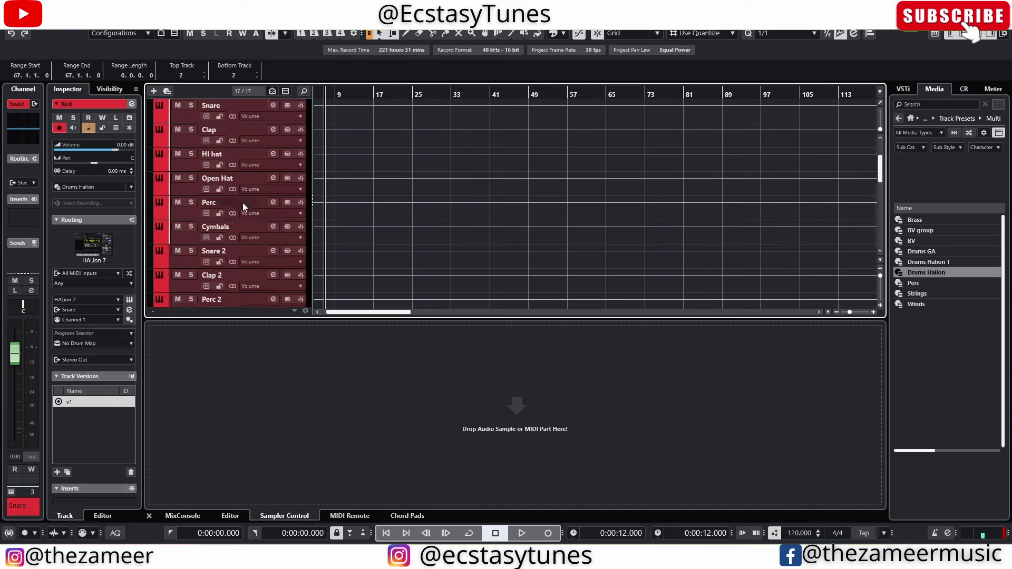
{"action": "scroll", "coordinate": [243, 203], "scroll_direction": "down", "scroll_amount": 4}
{"action": "scroll", "coordinate": [243, 206], "scroll_direction": "up", "scroll_amount": 4}
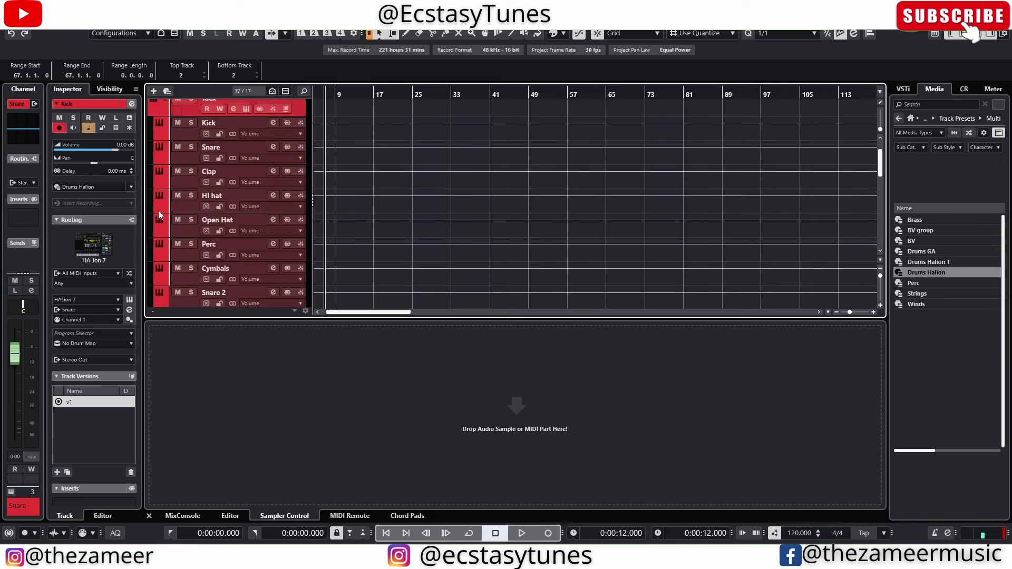
Open the HALion 7 instrument window beside the track list and collapse the Kick track's automation lanes.
{"action": "left_click", "coordinate": [129, 299]}
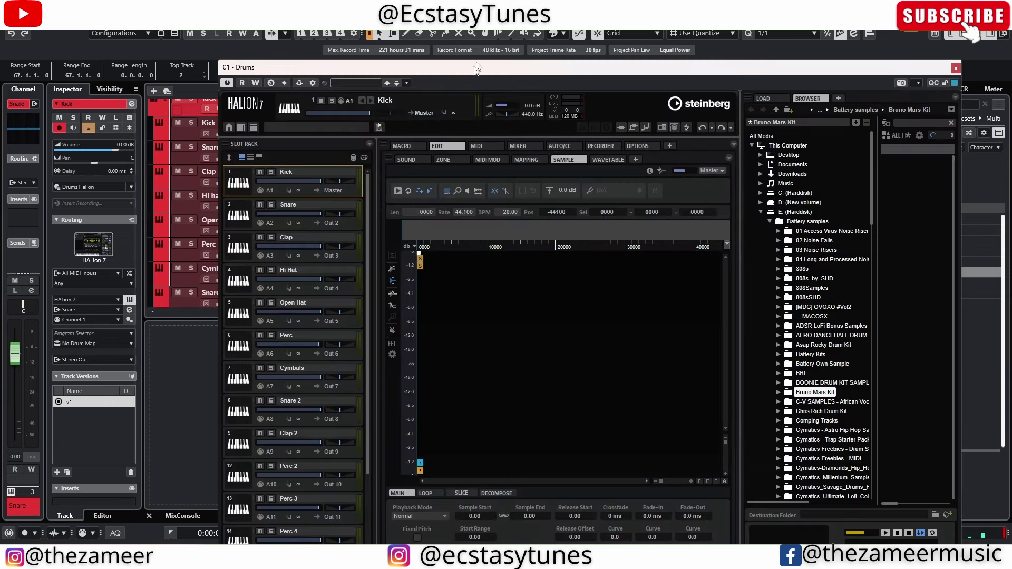
{"action": "left_click_drag", "start_coordinate": [467, 68], "coordinate": [575, 15]}
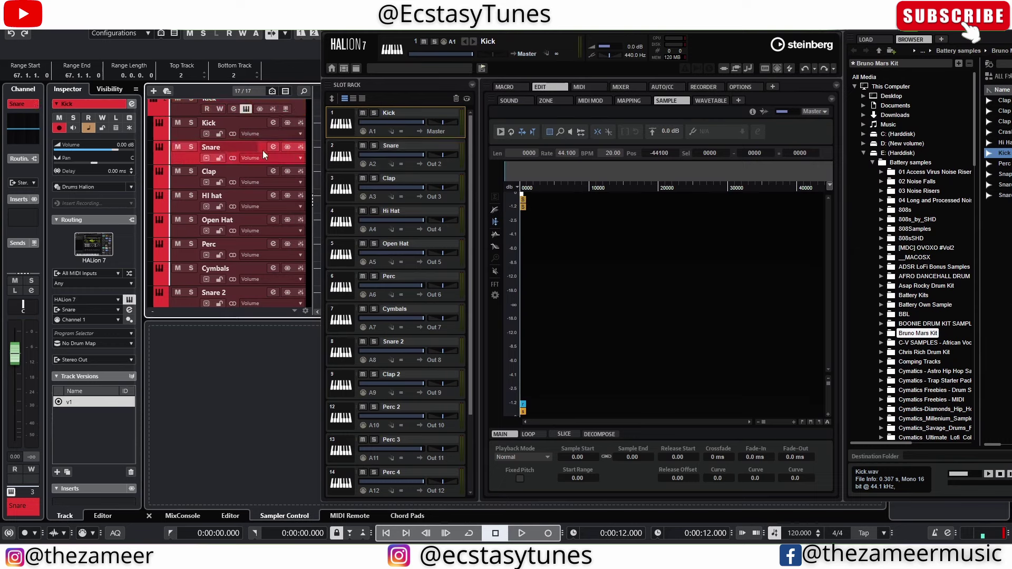
{"action": "left_click", "coordinate": [291, 156]}
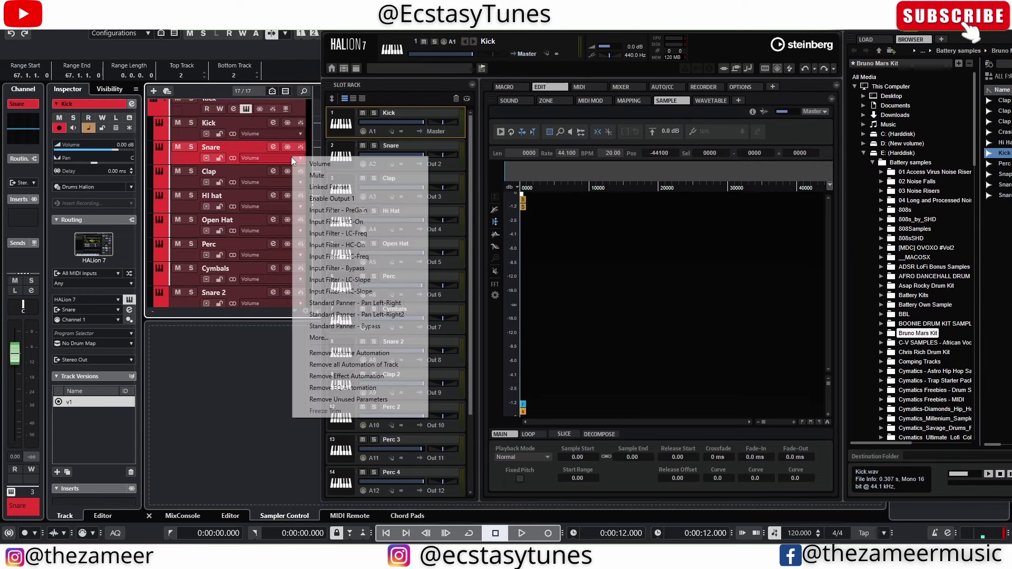
{"action": "left_click", "coordinate": [178, 122]}
{"action": "left_click", "coordinate": [154, 112]}
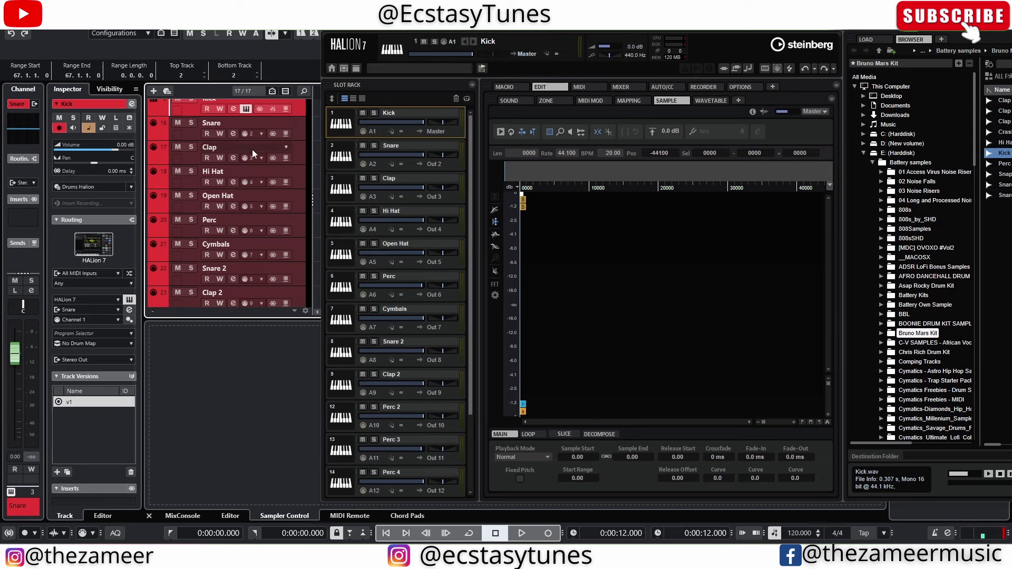
Select the Snare, Open Hat and Perc tracks in turn to check the matching HALion slots.
{"action": "left_click", "coordinate": [184, 131]}
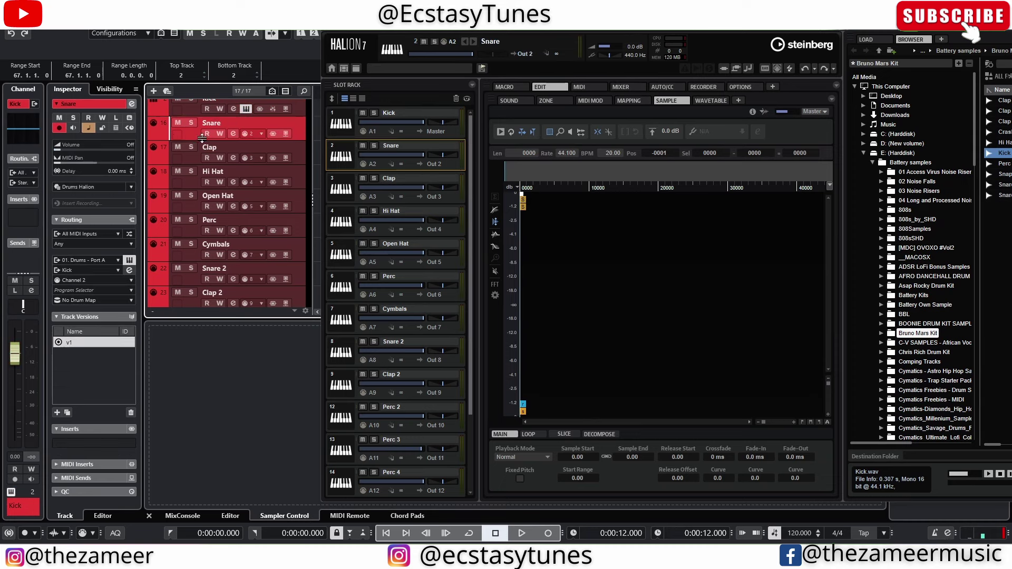
{"action": "mouse_move", "coordinate": [410, 160]}
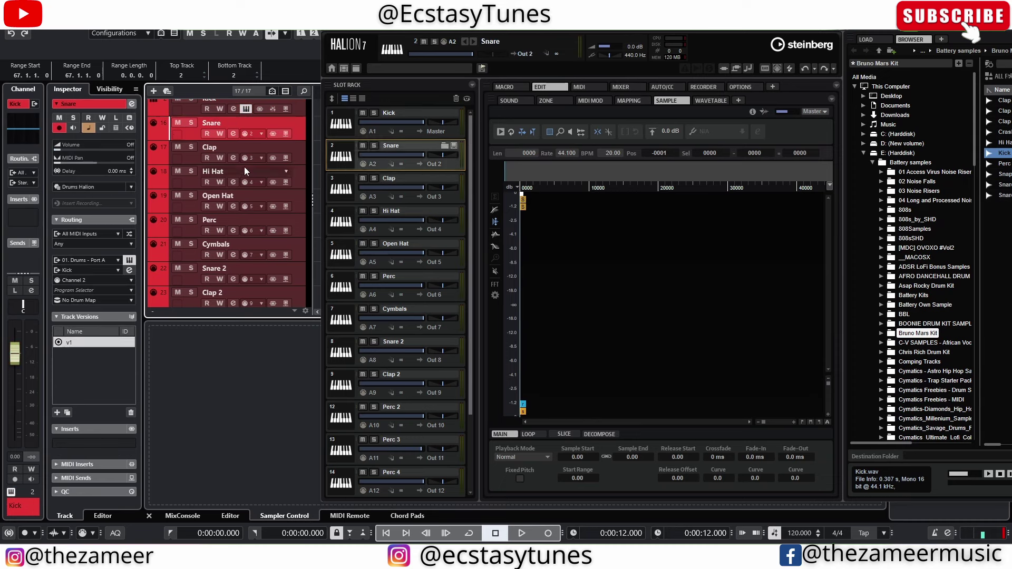
{"action": "left_click", "coordinate": [198, 203]}
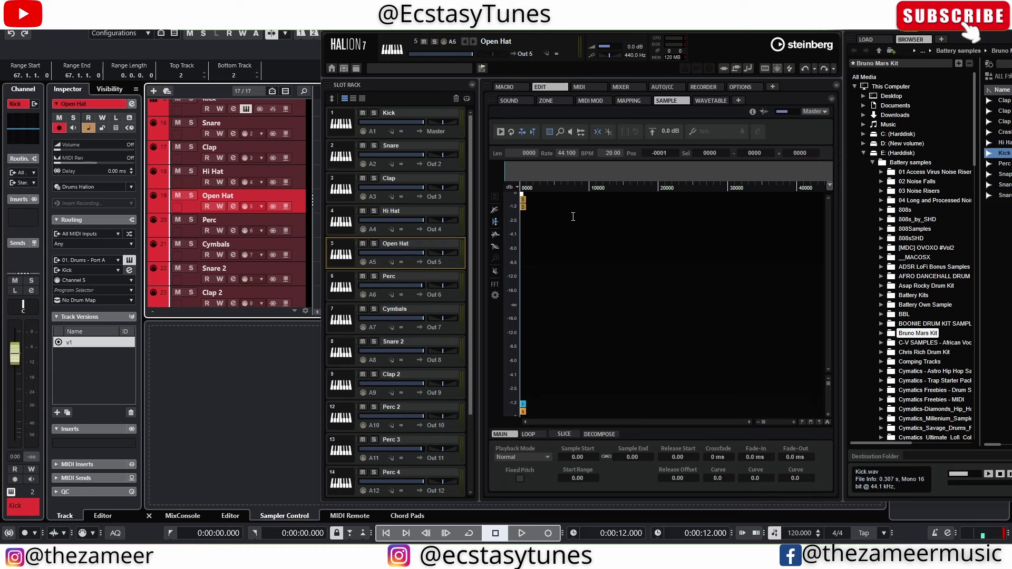
{"action": "left_click", "coordinate": [245, 232]}
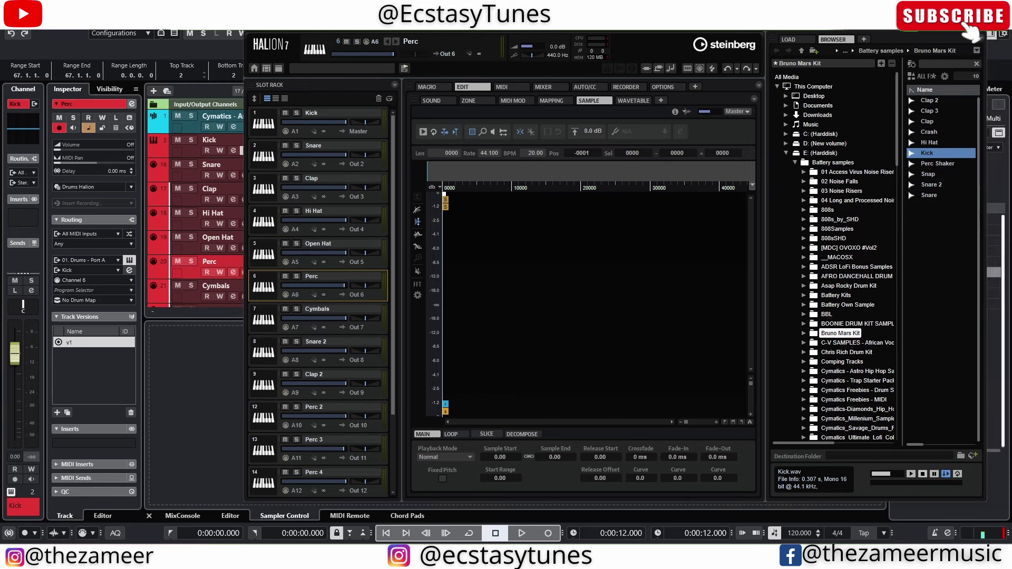
Close the sample browser section in HALion and shift the instrument window aside.
{"action": "left_click", "coordinate": [979, 39]}
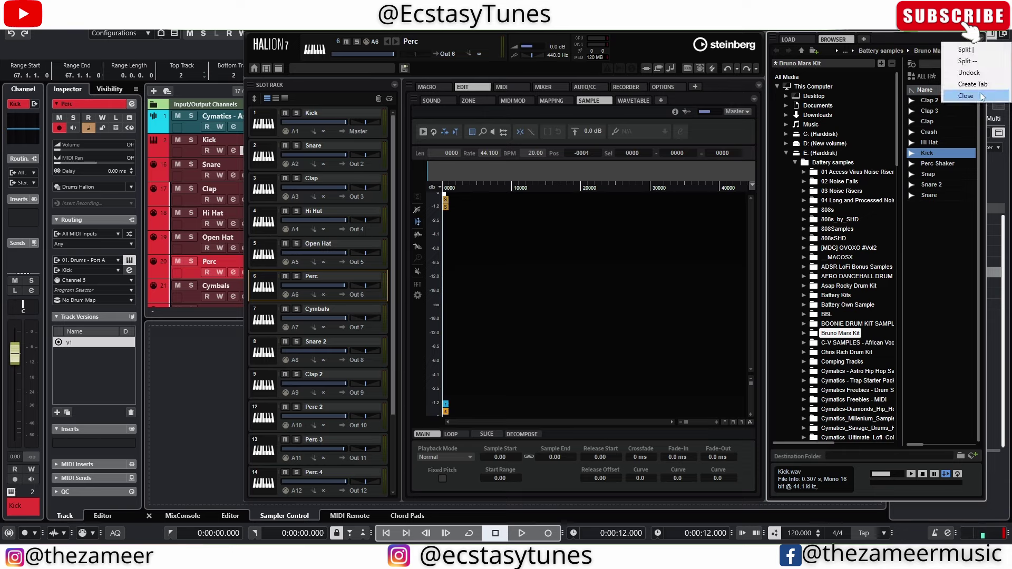
{"action": "left_click", "coordinate": [967, 96]}
{"action": "key", "text": "super+Right"}
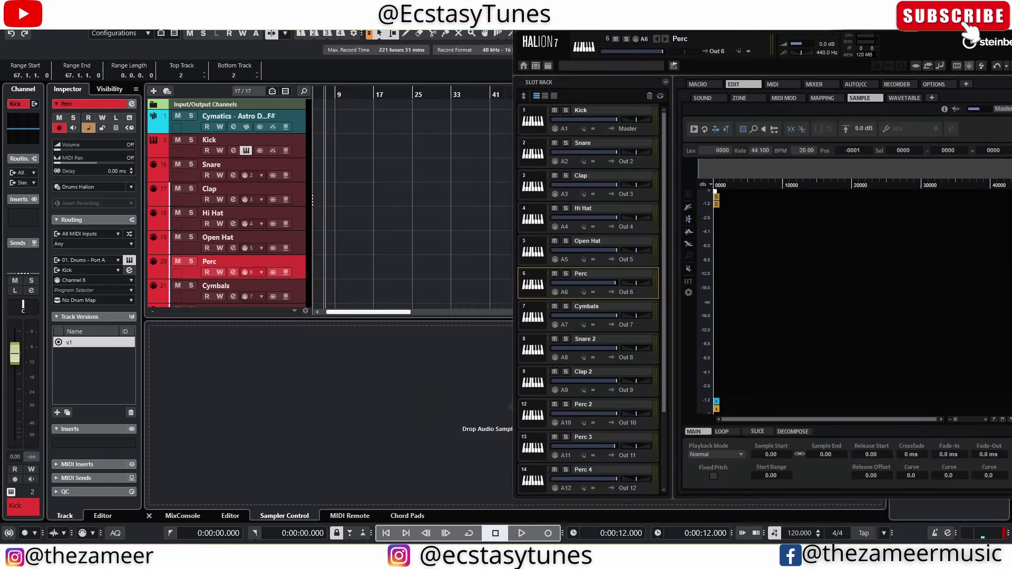
Load the Cymatics - Astro Divinity Kick sample from the project's file browser into HALion's Kick slot.
{"action": "left_click", "coordinate": [298, 125]}
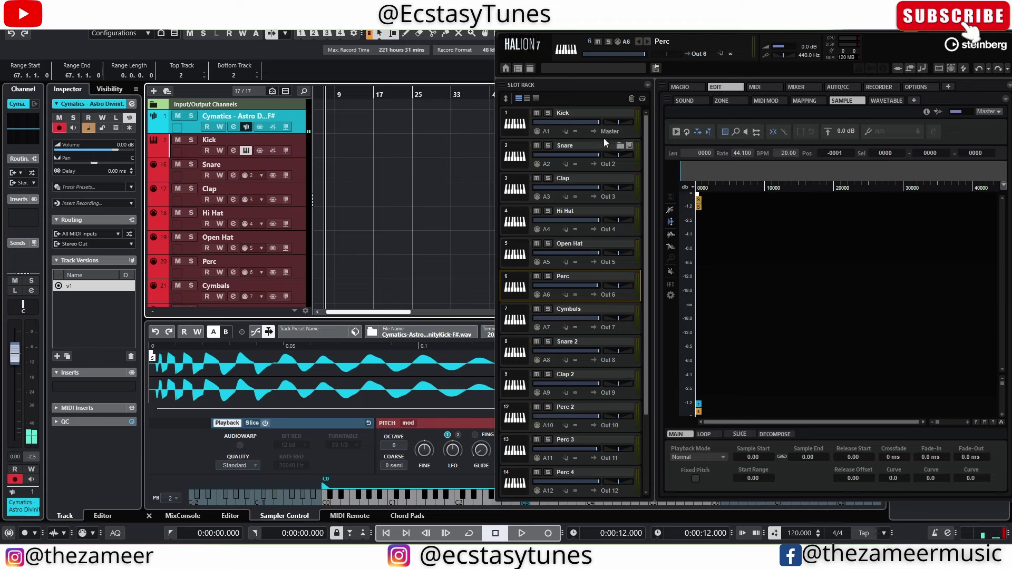
{"action": "left_click", "coordinate": [631, 131]}
{"action": "key", "text": "F5"}
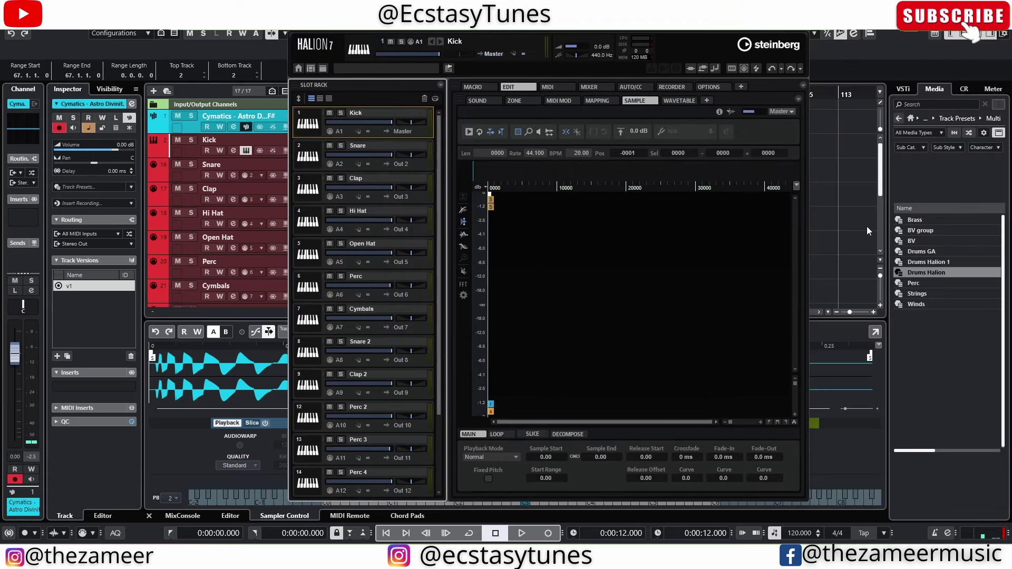
{"action": "left_click", "coordinate": [911, 118]}
{"action": "left_click", "coordinate": [980, 294]}
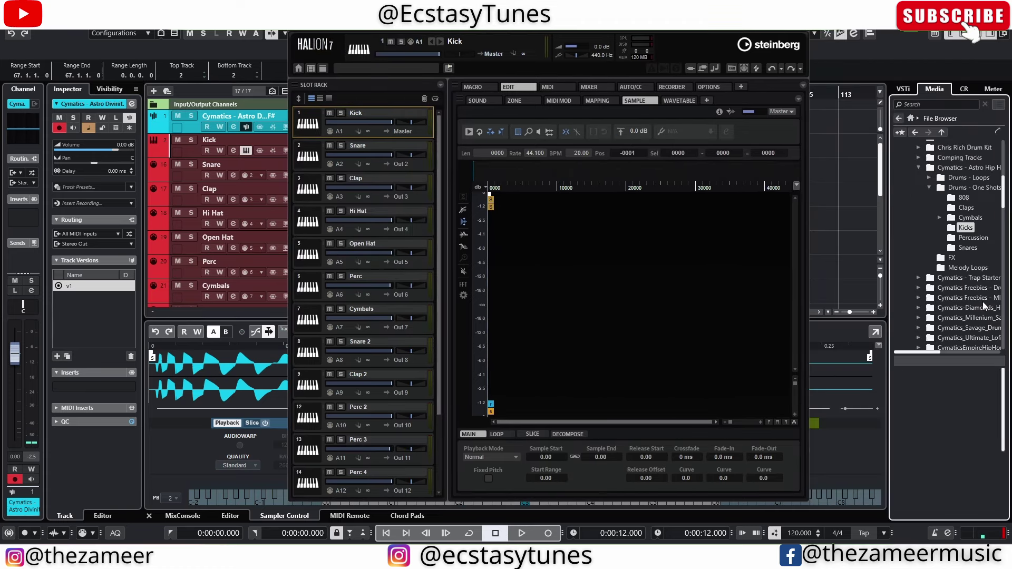
{"action": "left_click", "coordinate": [938, 390]}
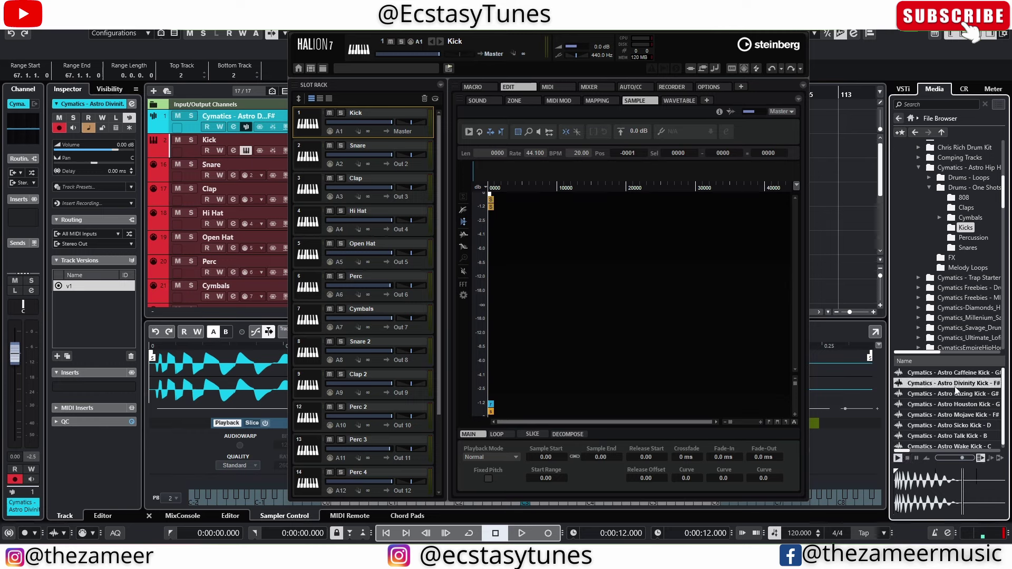
{"action": "left_click_drag", "start_coordinate": [943, 390], "coordinate": [550, 259]}
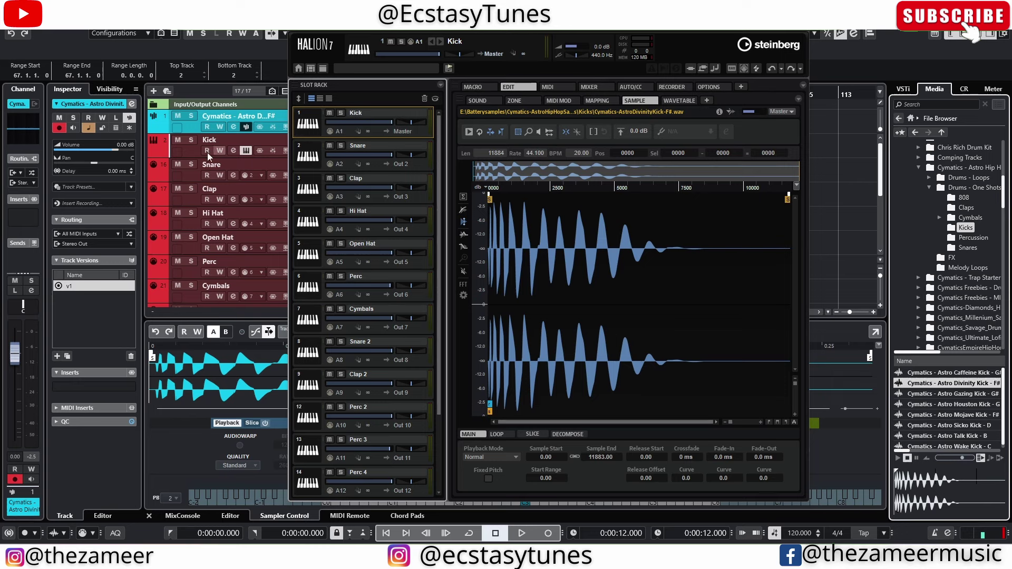
Alternate between the HALion Kick track and the Cymatics sampler track to compare the two kicks, ending on the Kick track.
{"action": "left_click", "coordinate": [181, 154]}
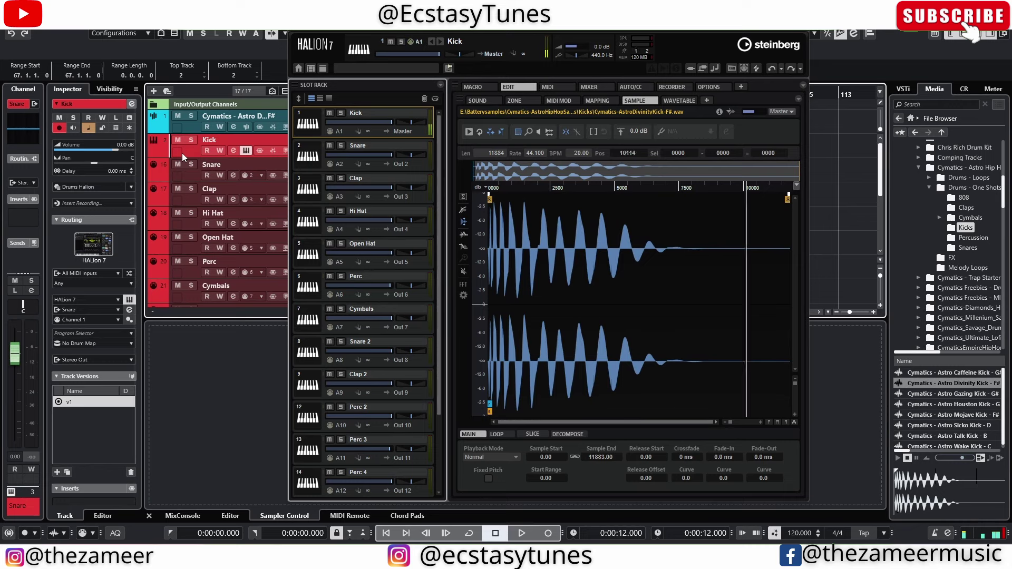
{"action": "left_click", "coordinate": [186, 127]}
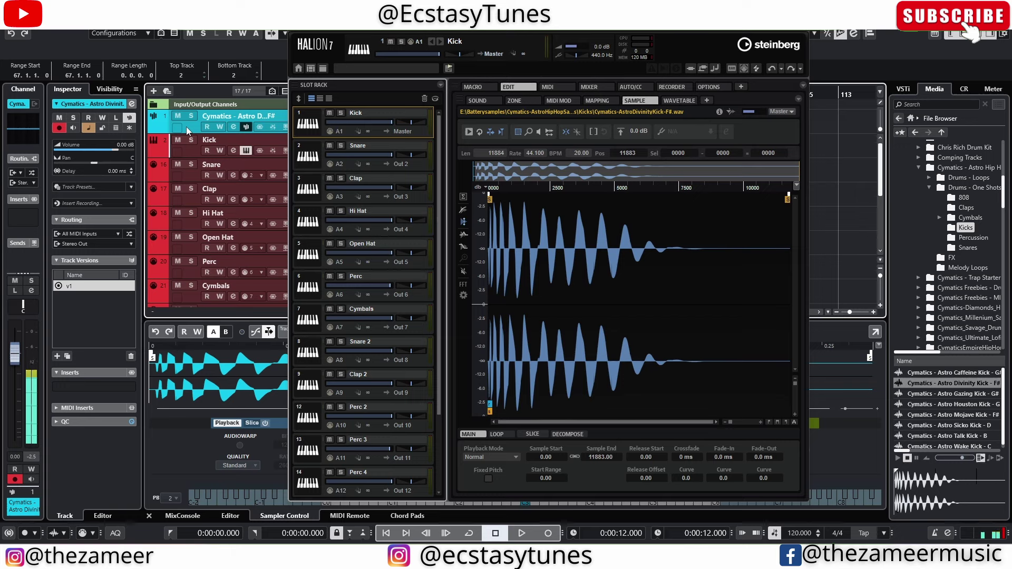
{"action": "left_click", "coordinate": [184, 148]}
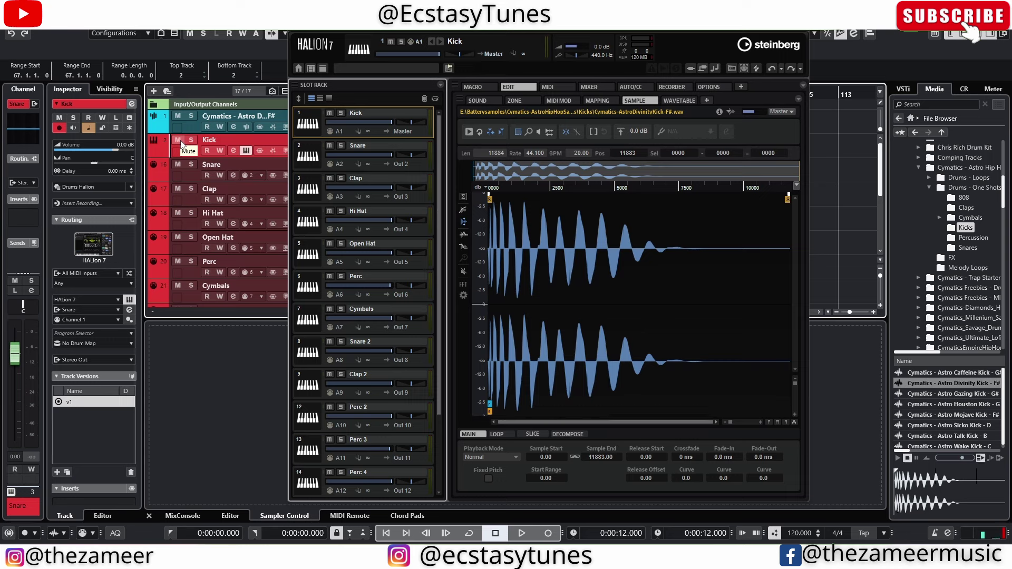
{"action": "left_click", "coordinate": [182, 127]}
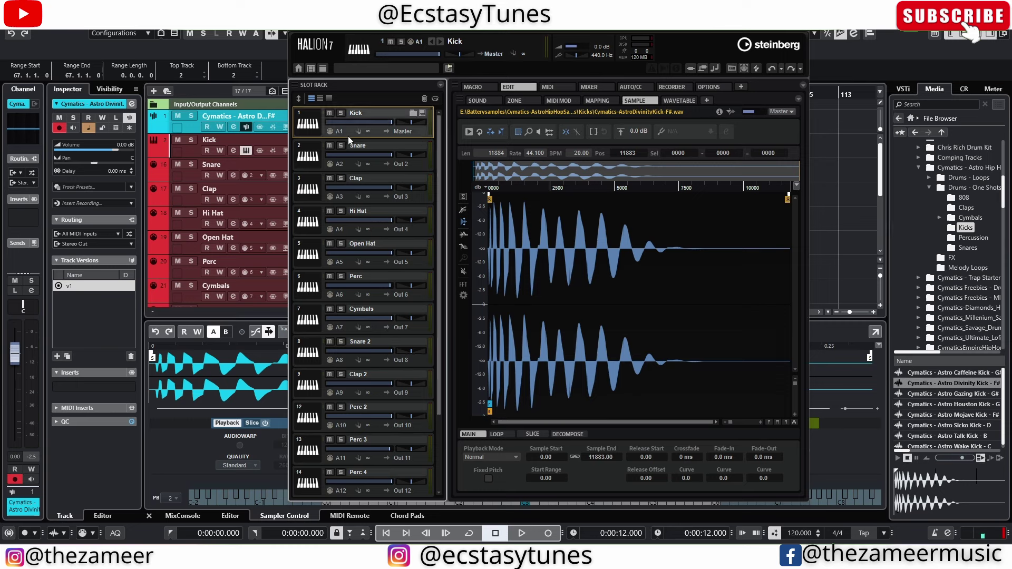
{"action": "left_click", "coordinate": [186, 150]}
{"action": "left_click", "coordinate": [154, 153]}
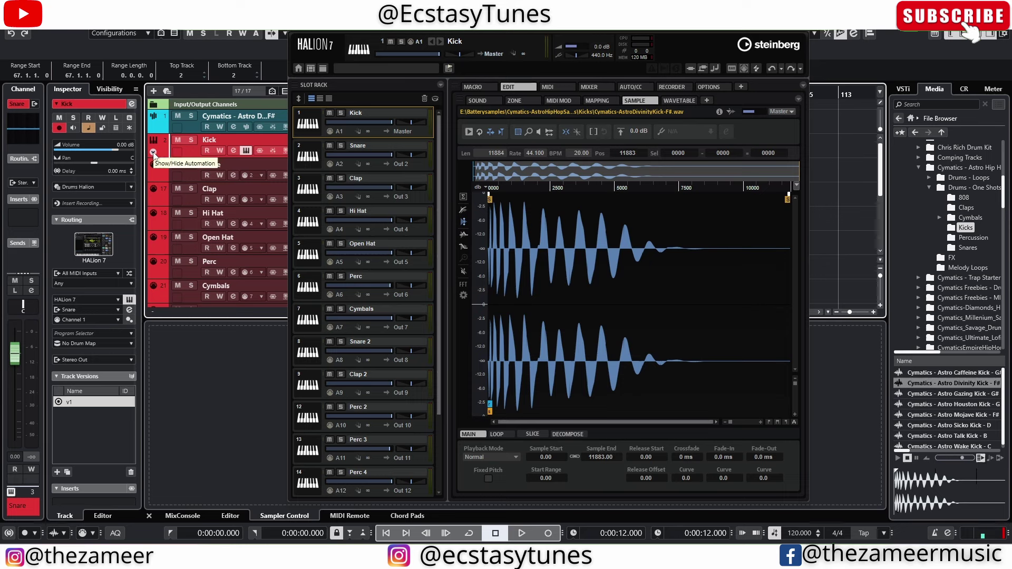
Load the Cymatics - Astro Roundabout Snare sample from the Snares folder into HALion's Snare slot.
{"action": "left_click", "coordinate": [188, 176]}
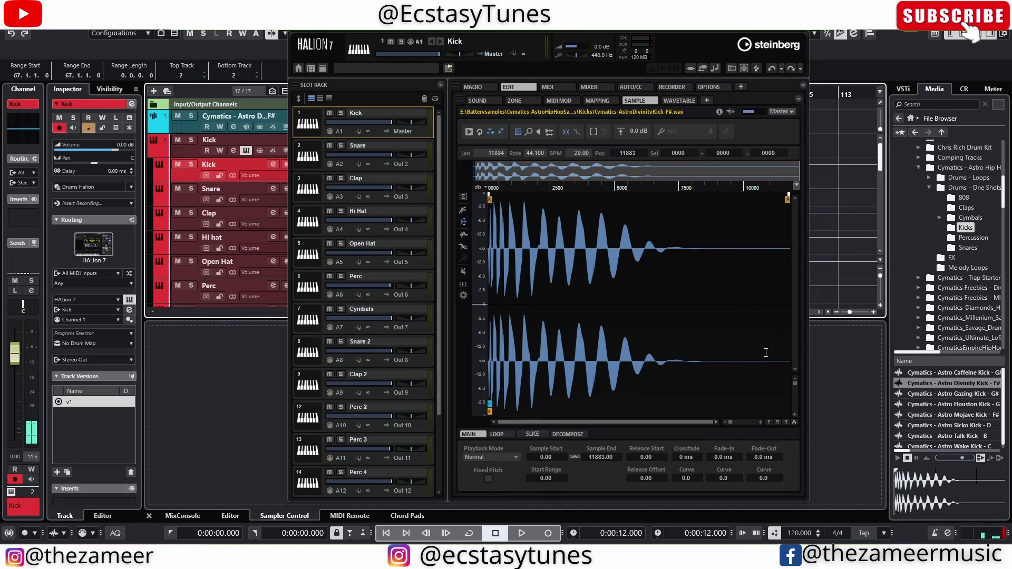
{"action": "left_click", "coordinate": [968, 247]}
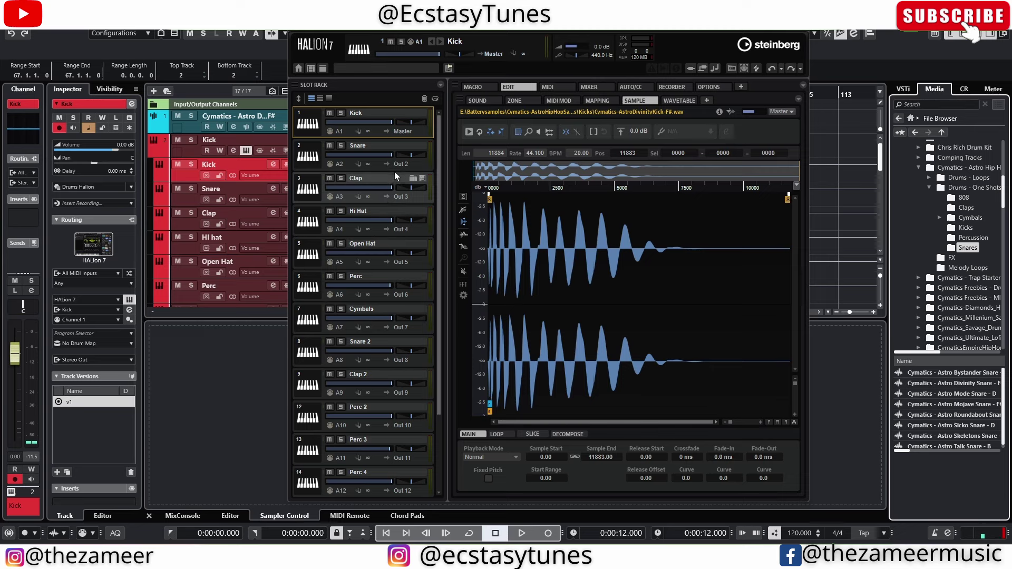
{"action": "left_click", "coordinate": [375, 167]}
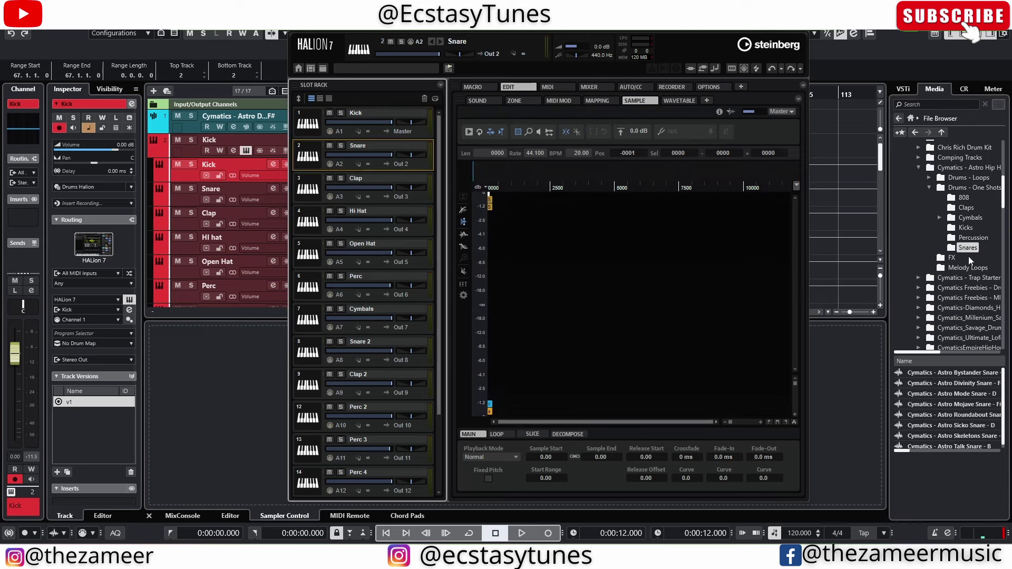
{"action": "left_click", "coordinate": [957, 416]}
{"action": "left_click_drag", "start_coordinate": [958, 419], "coordinate": [575, 251]}
Create a Sampler Track from the Cymatics - Astro Roundabout Snare sample and close the HALion window.
{"action": "right_click", "coordinate": [948, 425]}
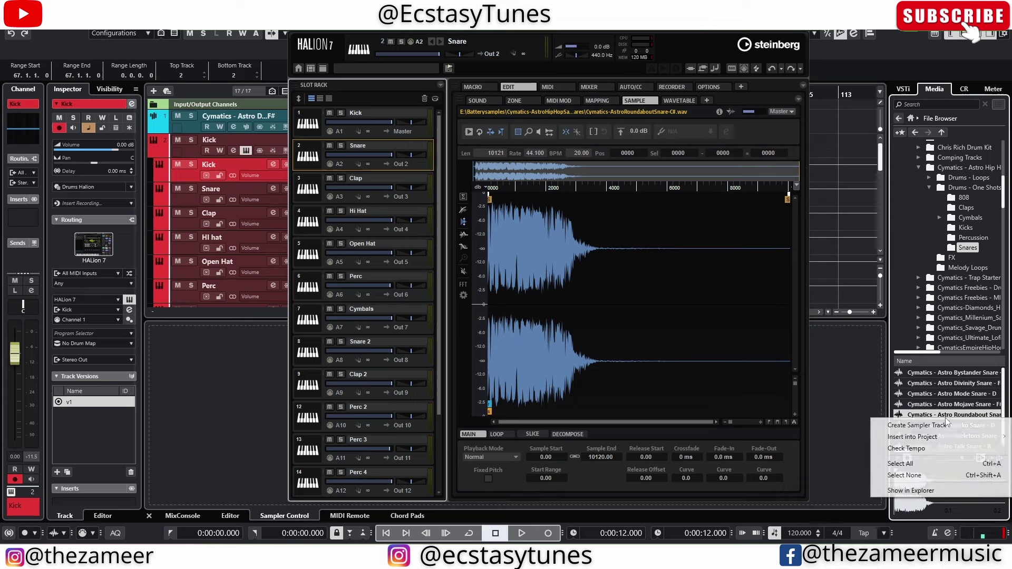
{"action": "left_click", "coordinate": [943, 421]}
{"action": "left_click", "coordinate": [288, 152]}
{"action": "scroll", "coordinate": [227, 248], "scroll_direction": "down", "scroll_amount": 10}
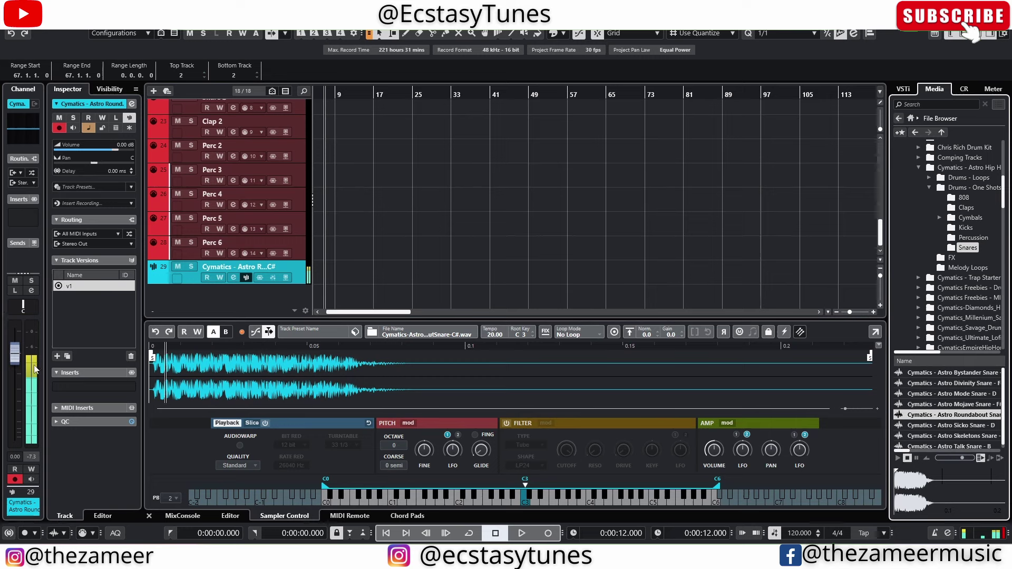
Select the HALion Snare track and the Cymatics kick sampler track in turn to compare the two sampling setups.
{"action": "scroll", "coordinate": [213, 243], "scroll_direction": "up", "scroll_amount": 8}
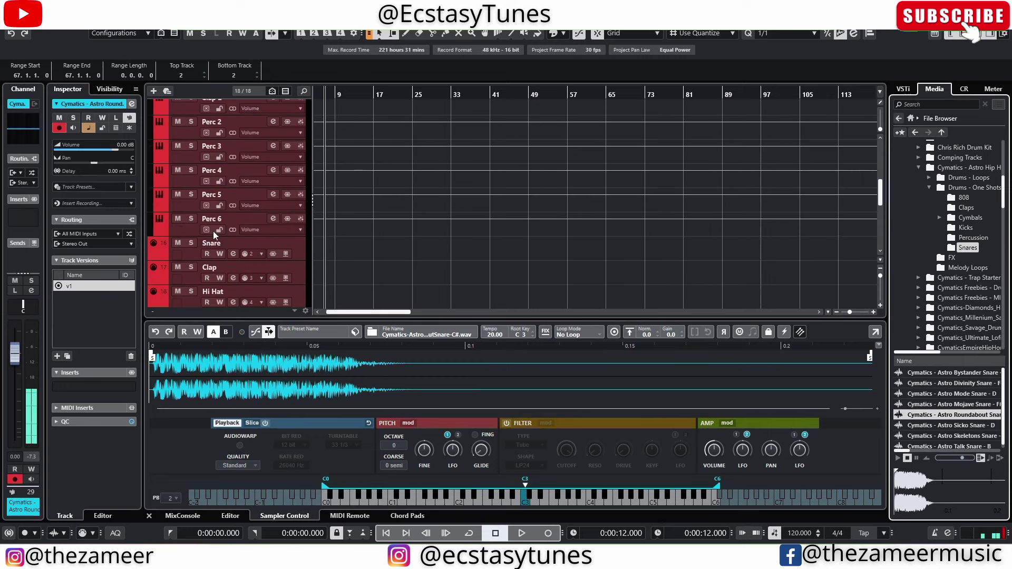
{"action": "left_click", "coordinate": [293, 246]}
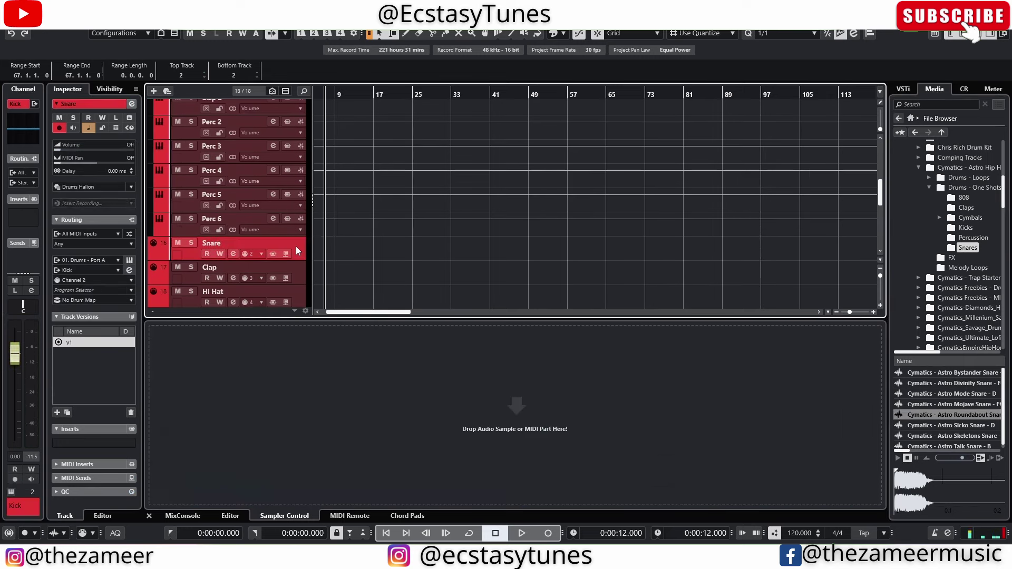
{"action": "scroll", "coordinate": [293, 207], "scroll_direction": "up", "scroll_amount": 6}
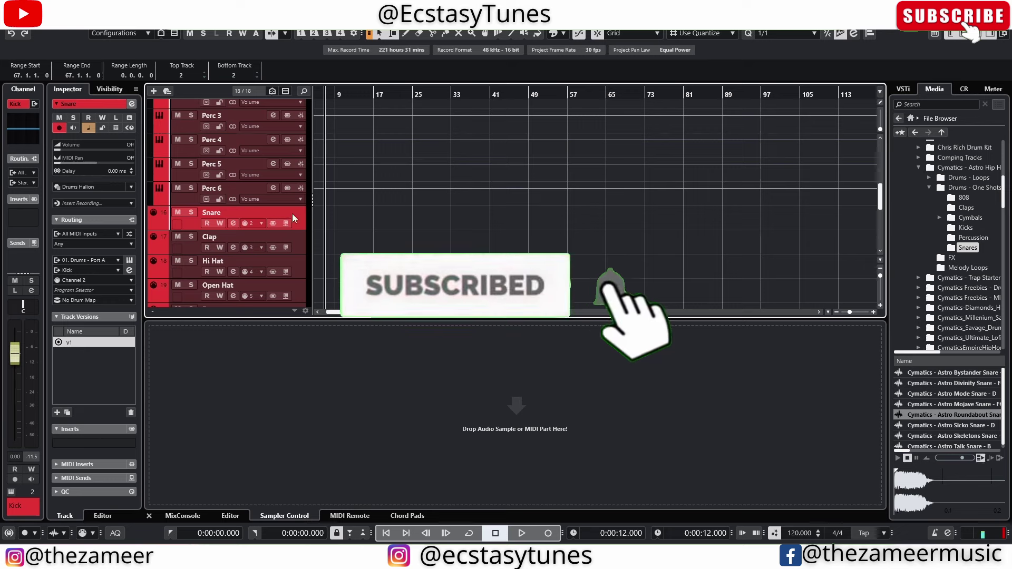
{"action": "scroll", "coordinate": [230, 160], "scroll_direction": "up", "scroll_amount": 6}
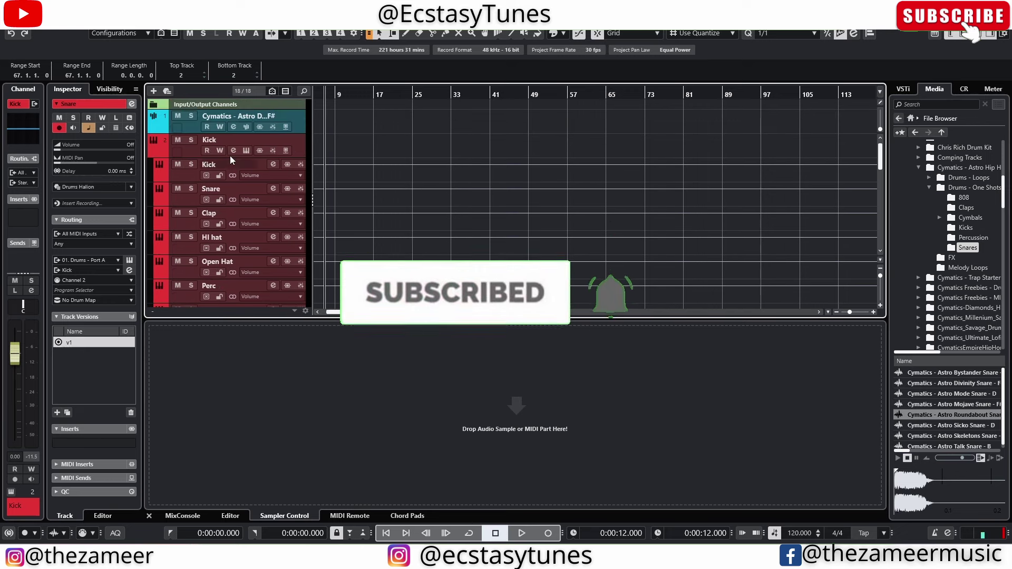
{"action": "left_click", "coordinate": [245, 128]}
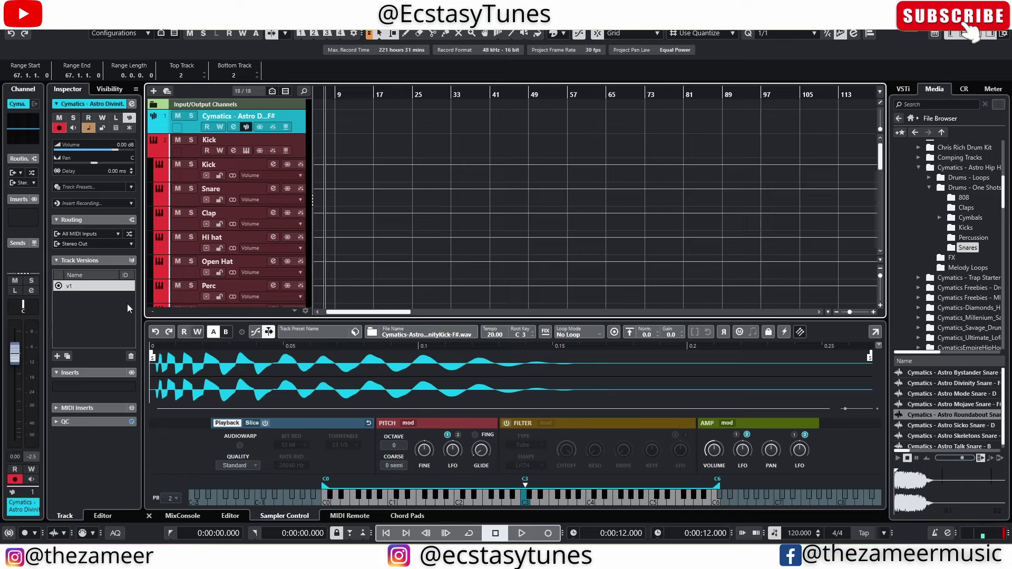
Collapse the automation lanes under the Kick instrument track and reopen its HALion editor.
{"action": "scroll", "coordinate": [174, 205], "scroll_direction": "down", "scroll_amount": 6}
{"action": "scroll", "coordinate": [214, 232], "scroll_direction": "down", "scroll_amount": 3}
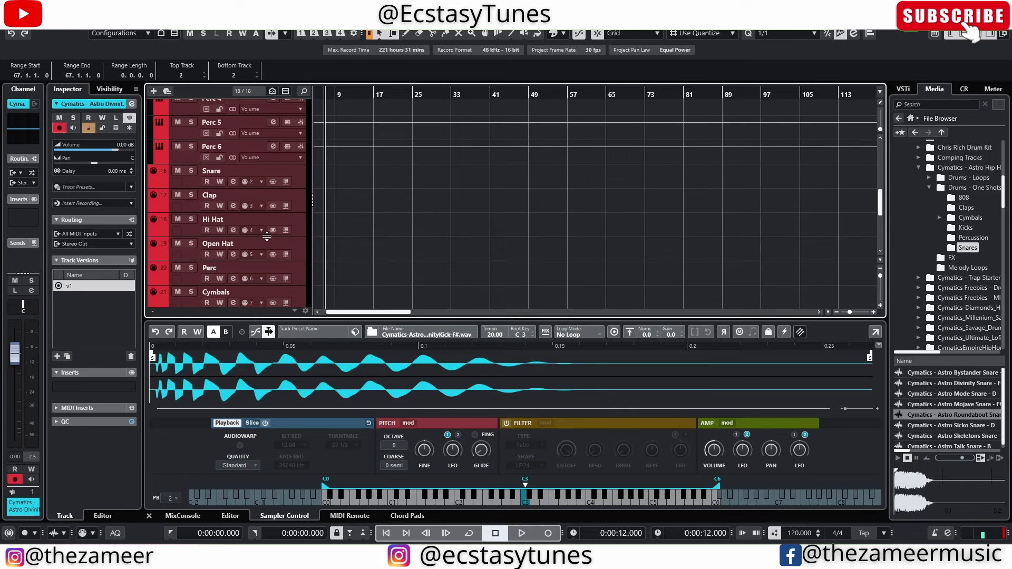
{"action": "scroll", "coordinate": [274, 235], "scroll_direction": "up", "scroll_amount": 8}
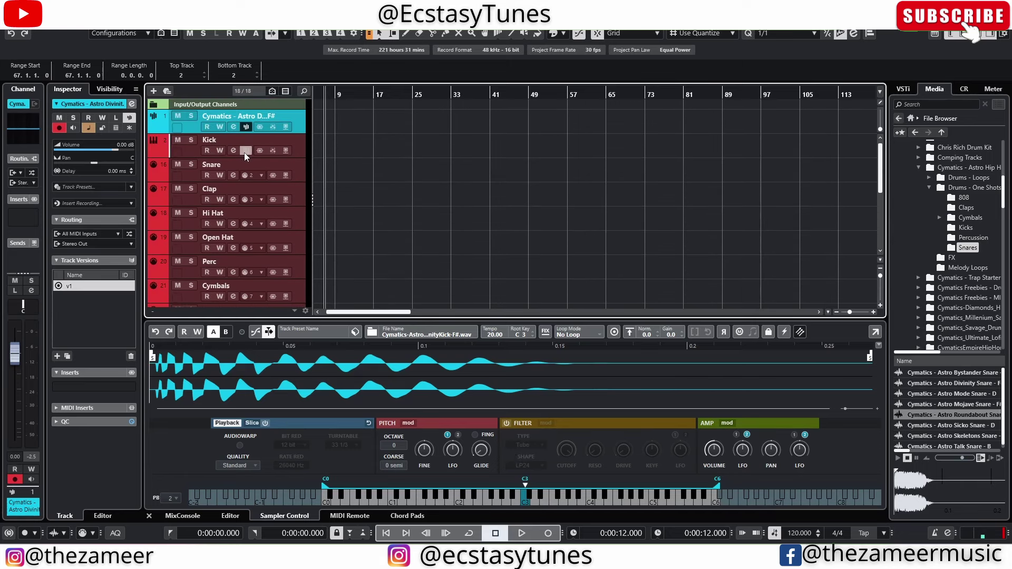
{"action": "left_click", "coordinate": [246, 151]}
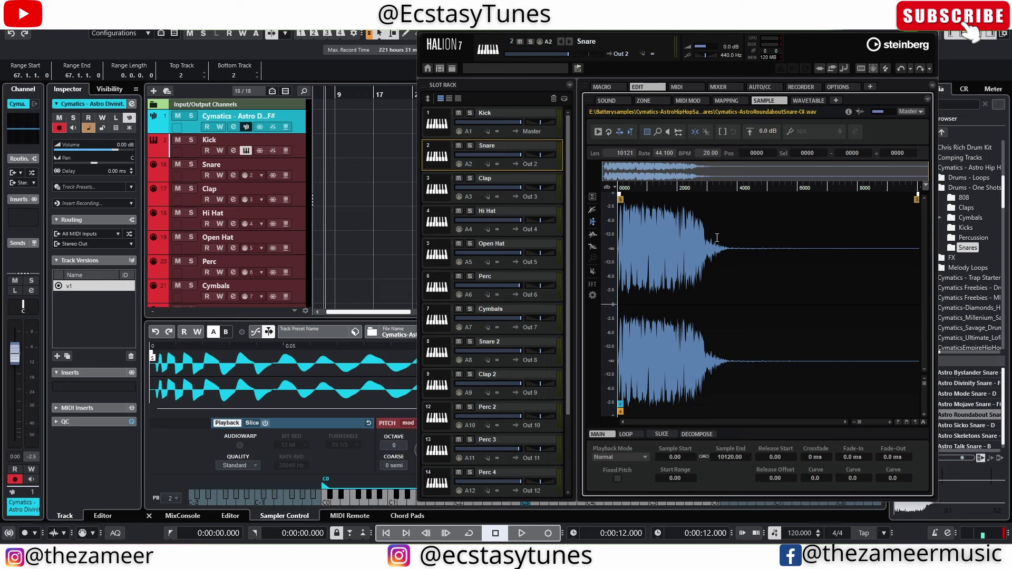
Position the HALion window beside the media browser and show the Kick slot's sample with its pitch detection curve.
{"action": "left_click", "coordinate": [789, 133]}
{"action": "left_click", "coordinate": [504, 133]}
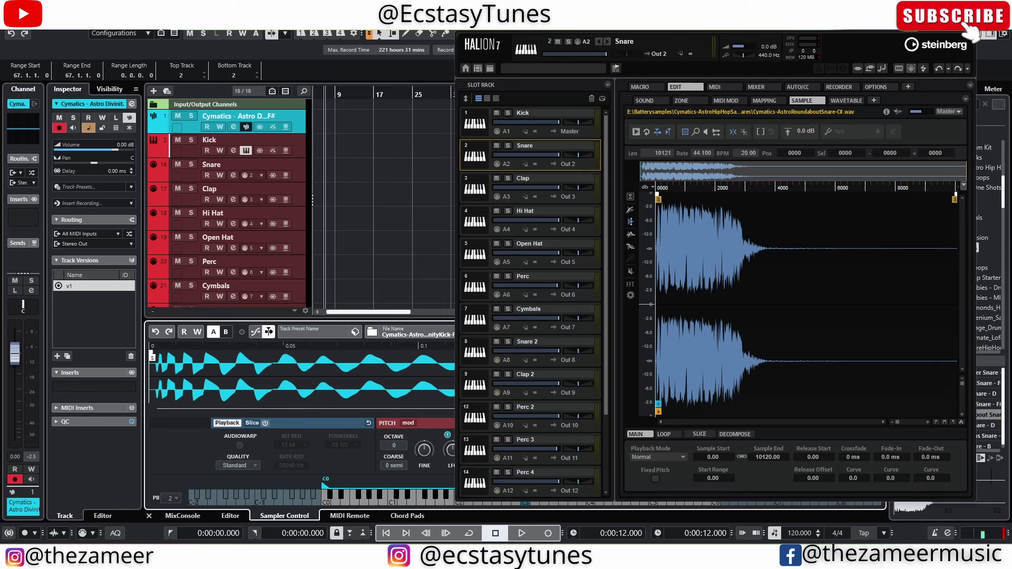
{"action": "left_click_drag", "start_coordinate": [633, 11], "coordinate": [691, 14]}
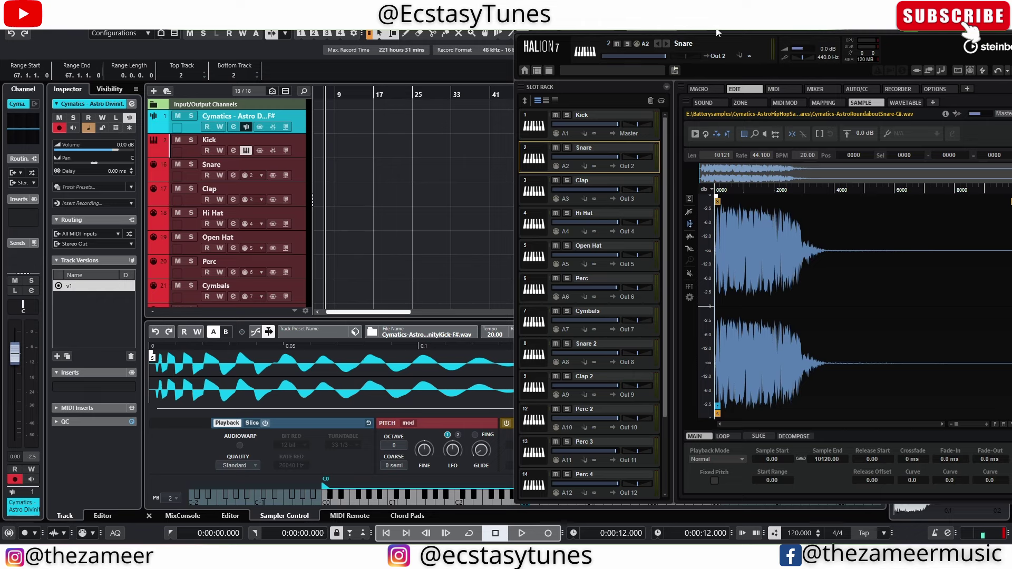
{"action": "left_click_drag", "start_coordinate": [599, 82], "coordinate": [443, 80]}
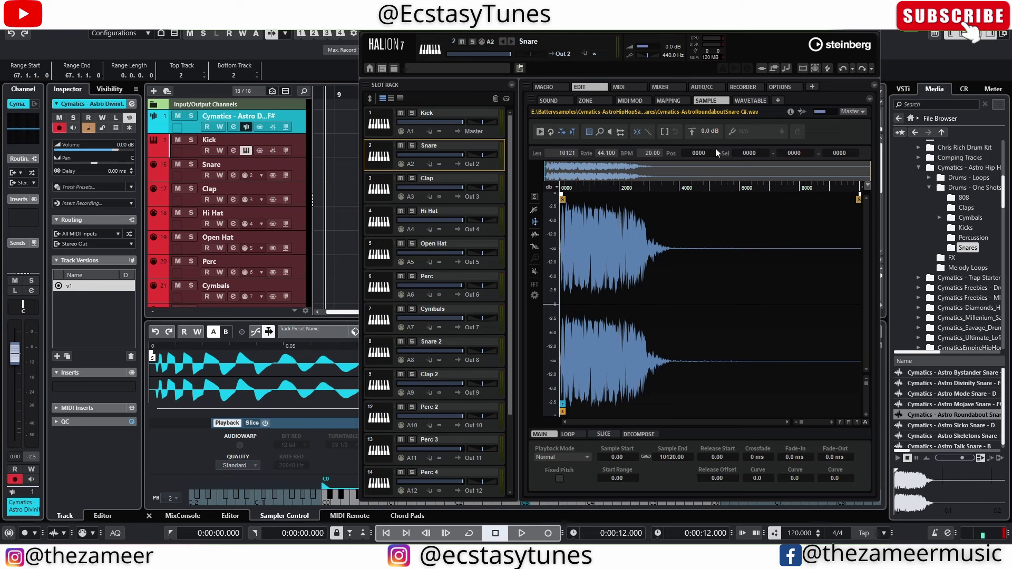
{"action": "left_click", "coordinate": [503, 136]}
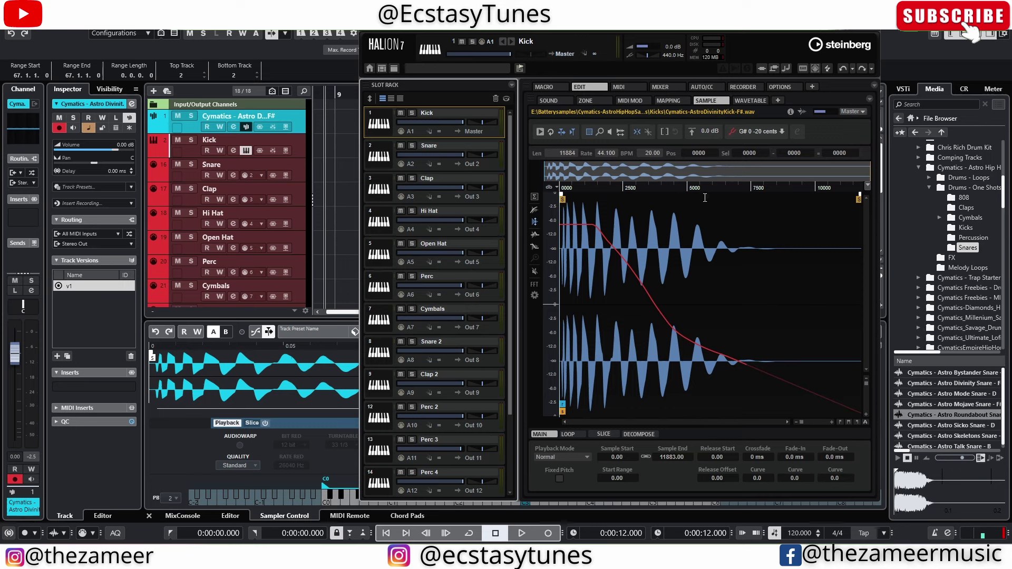
Load Cymatics - Diamonds Piano Melody Loop 1 (110 BPM D Min) from the Piano Loops folder into HALion's Kick slot.
{"action": "scroll", "coordinate": [958, 176], "scroll_direction": "down", "scroll_amount": 3}
{"action": "left_click", "coordinate": [919, 277]}
{"action": "left_click", "coordinate": [929, 328]}
{"action": "left_click", "coordinate": [975, 337]}
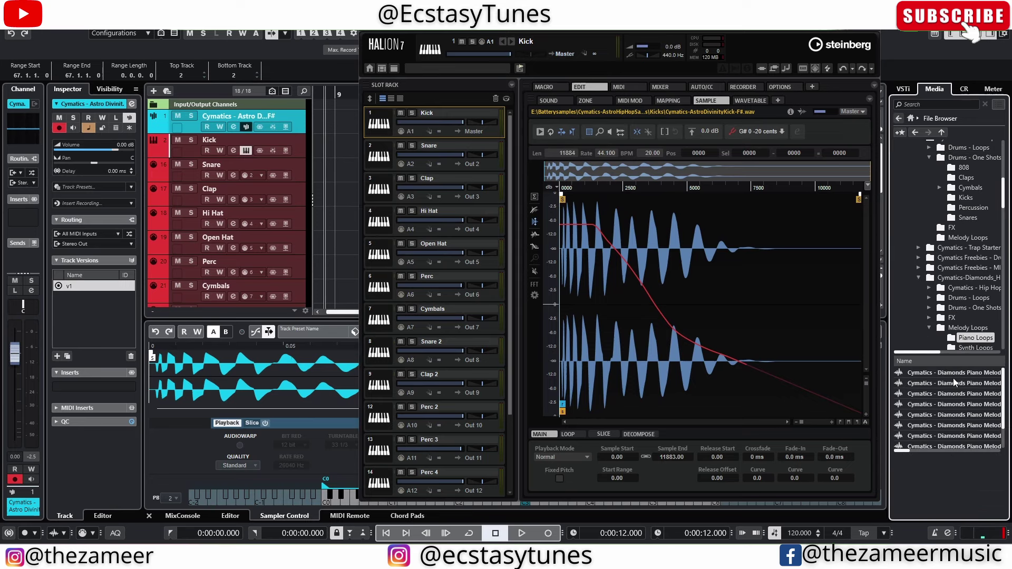
{"action": "left_click", "coordinate": [953, 376]}
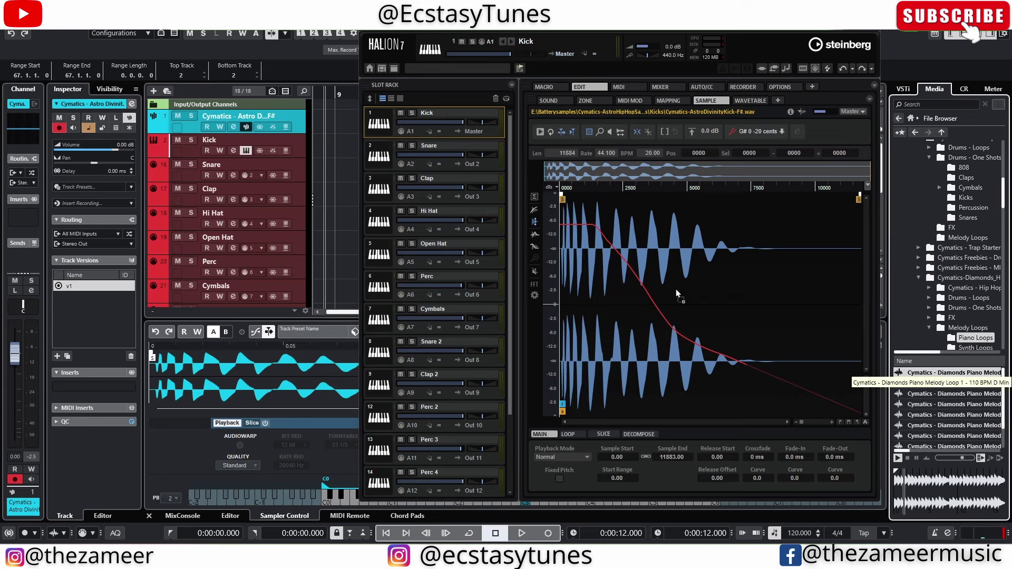
{"action": "left_click_drag", "start_coordinate": [676, 289], "coordinate": [675, 290]}
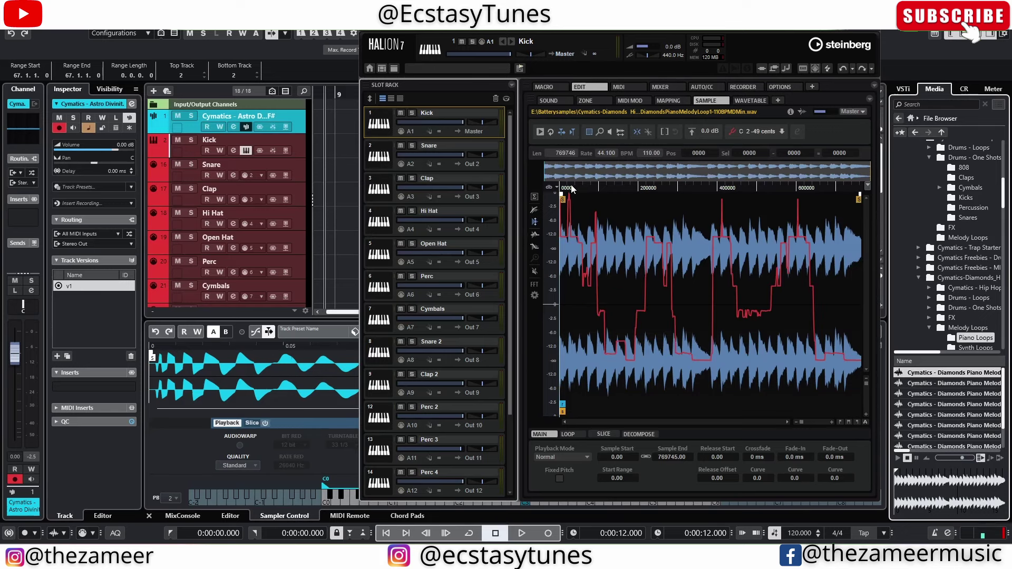
Select a range of the piano loop's waveform from about sample 43005 to 48226 to check its pitch.
{"action": "scroll", "coordinate": [577, 204], "scroll_direction": "up", "scroll_amount": 1}
{"action": "scroll", "coordinate": [577, 204], "scroll_direction": "up", "scroll_amount": 5}
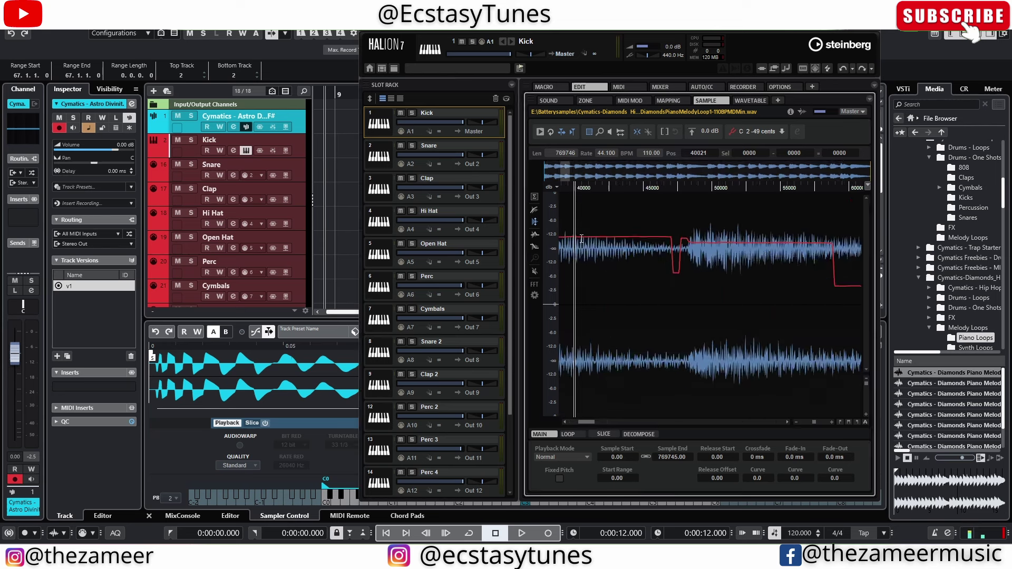
{"action": "left_click_drag", "start_coordinate": [587, 422], "coordinate": [569, 422]}
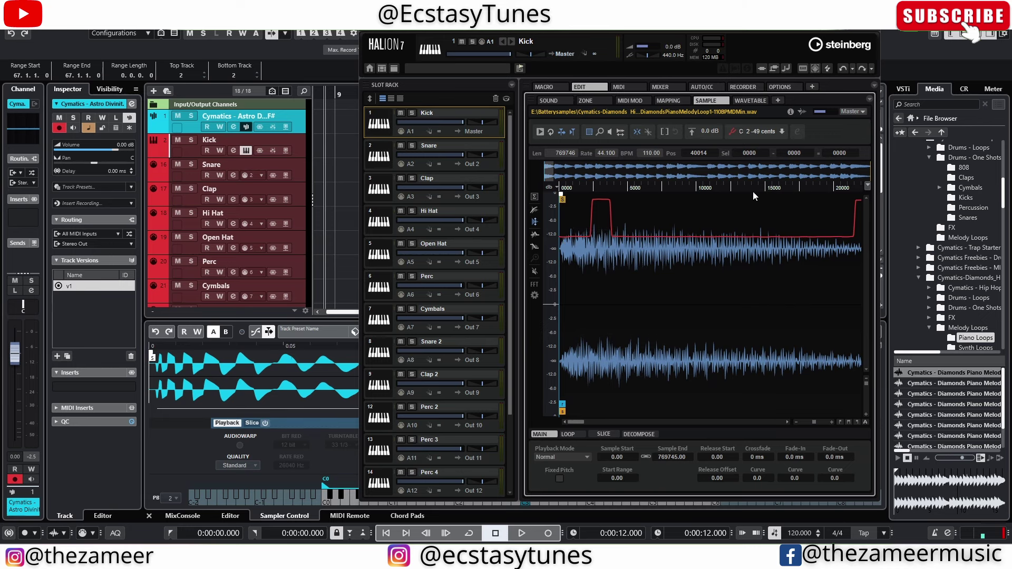
{"action": "scroll", "coordinate": [753, 191], "scroll_direction": "down", "scroll_amount": 2}
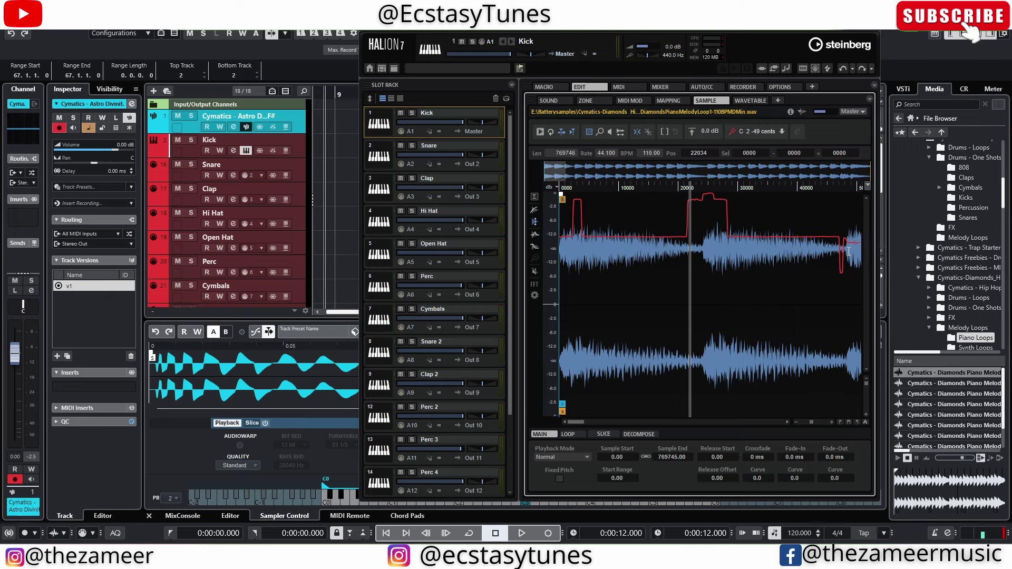
{"action": "left_click_drag", "start_coordinate": [847, 251], "coordinate": [815, 251]}
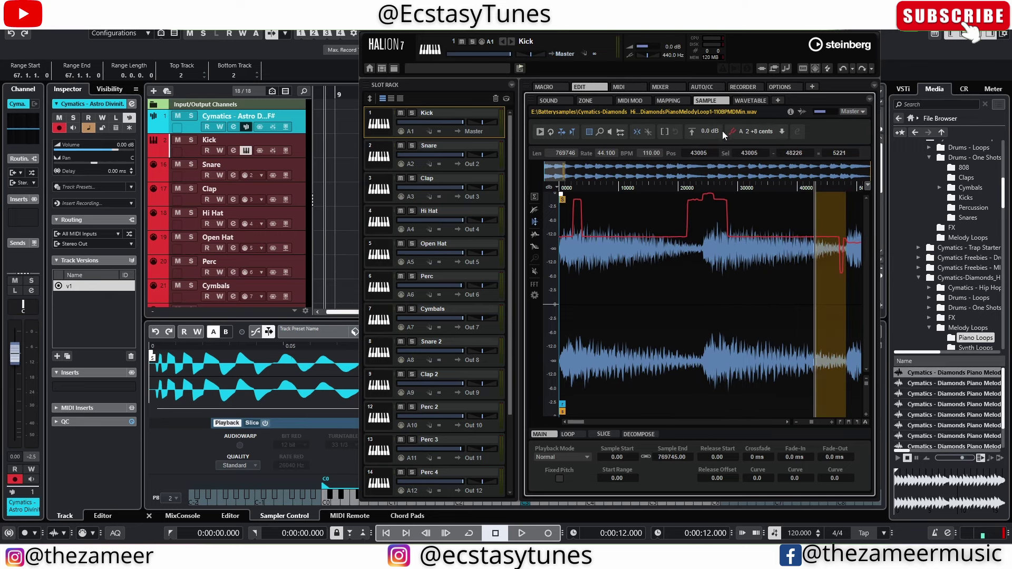
Compare HALion's Decompose, Slice, Loop and Playback Mode sample options with the controls of the kick sampler track.
{"action": "left_click", "coordinate": [638, 434]}
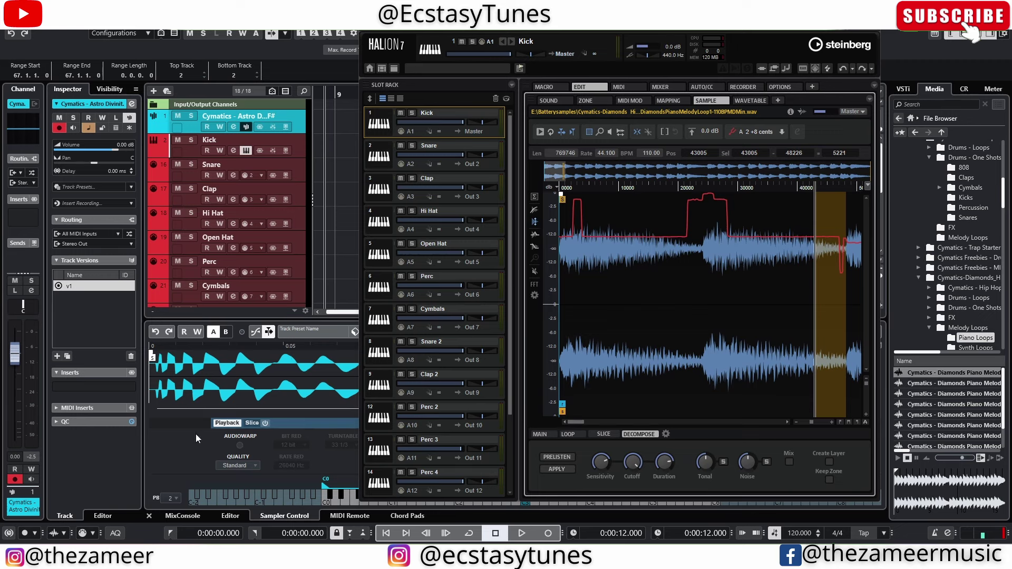
{"action": "left_click", "coordinate": [613, 432]}
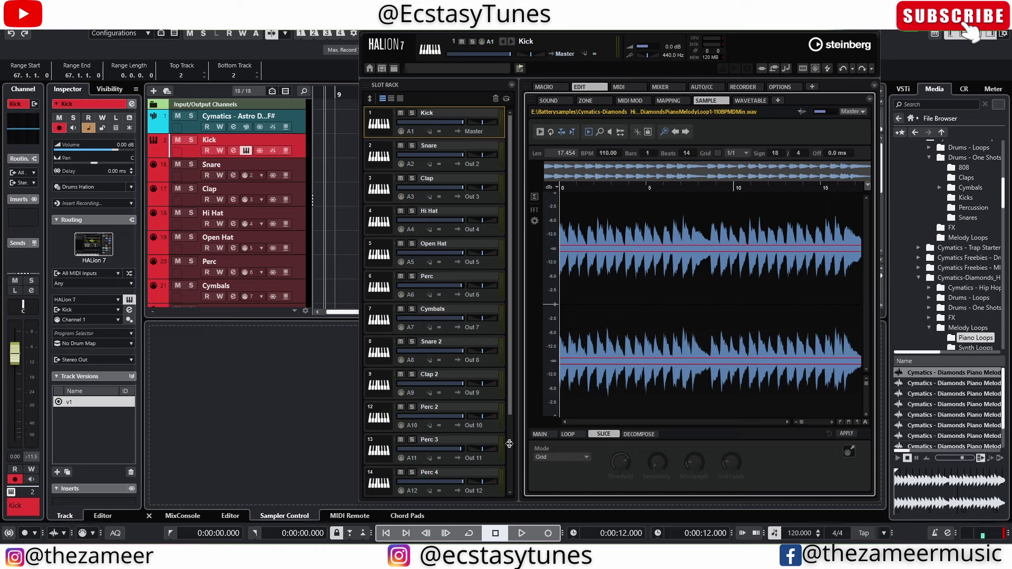
{"action": "left_click", "coordinate": [211, 439]}
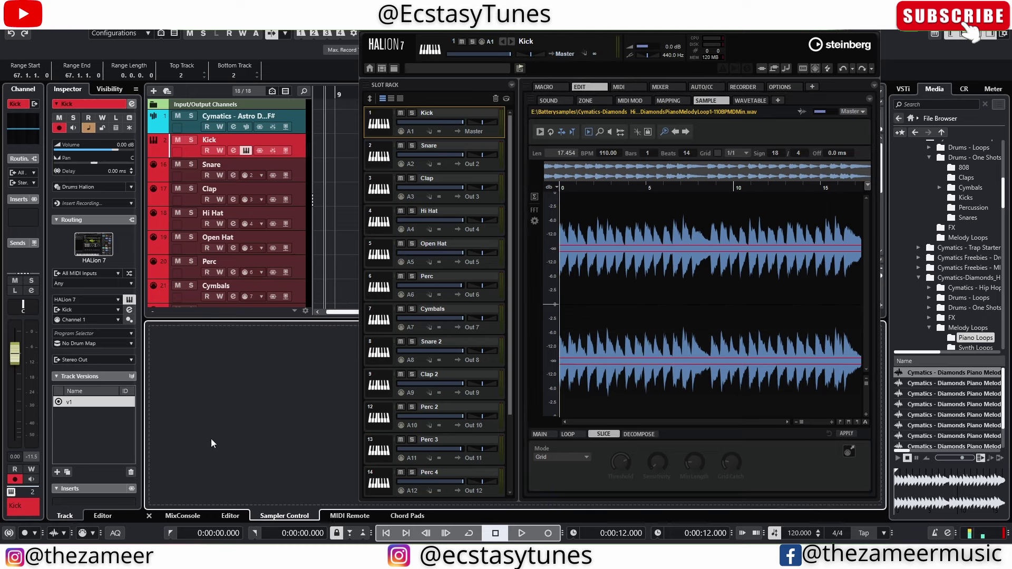
{"action": "left_click", "coordinate": [288, 121]}
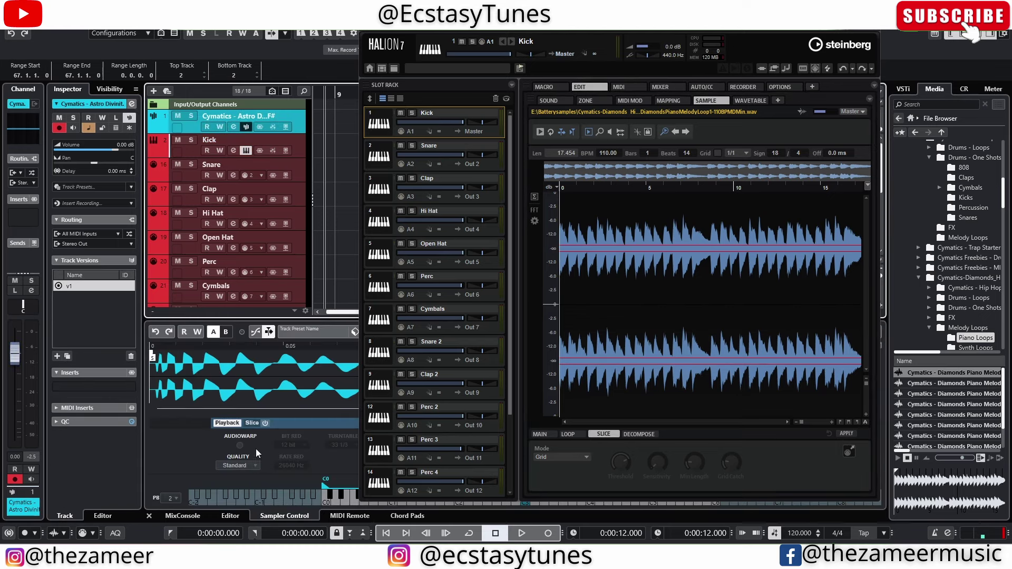
{"action": "left_click", "coordinate": [570, 435]}
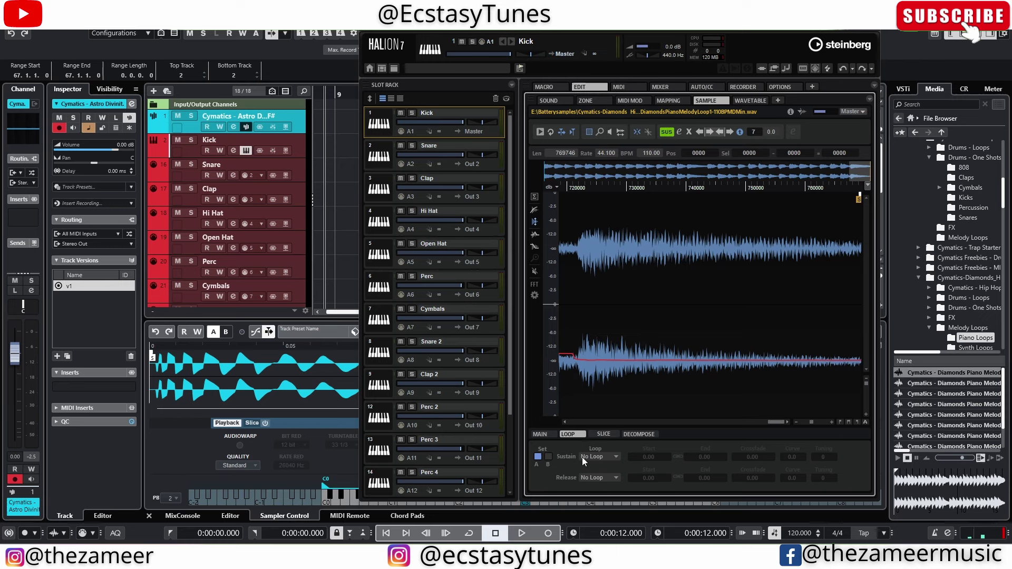
{"action": "left_click", "coordinate": [539, 434]}
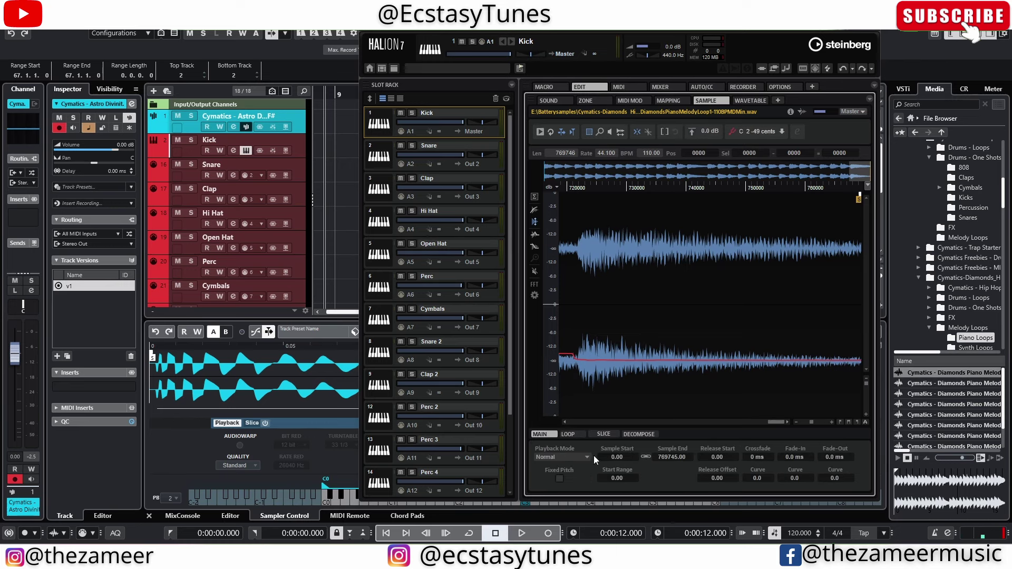
{"action": "left_click", "coordinate": [555, 459]}
{"action": "left_click", "coordinate": [663, 489]}
Show the piano loop's zone parameters and try its tuning, returning Tune to 0.0.
{"action": "left_click", "coordinate": [790, 112]}
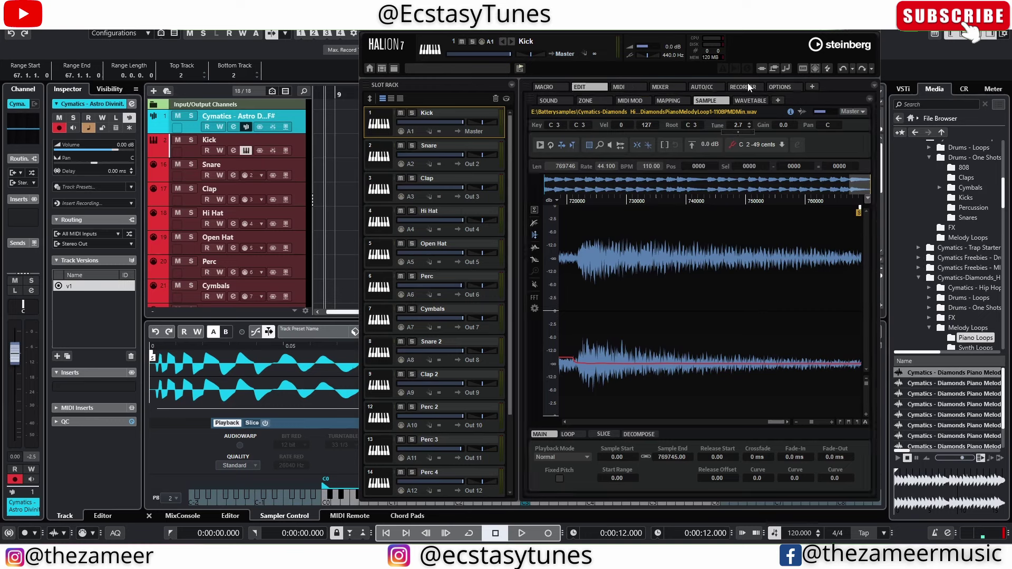
{"action": "mouse_move", "coordinate": [752, 137]}
{"action": "left_mouse_down"}
{"action": "mouse_move", "coordinate": [751, 102]}
{"action": "mouse_move", "coordinate": [764, 126]}
{"action": "left_mouse_up"}
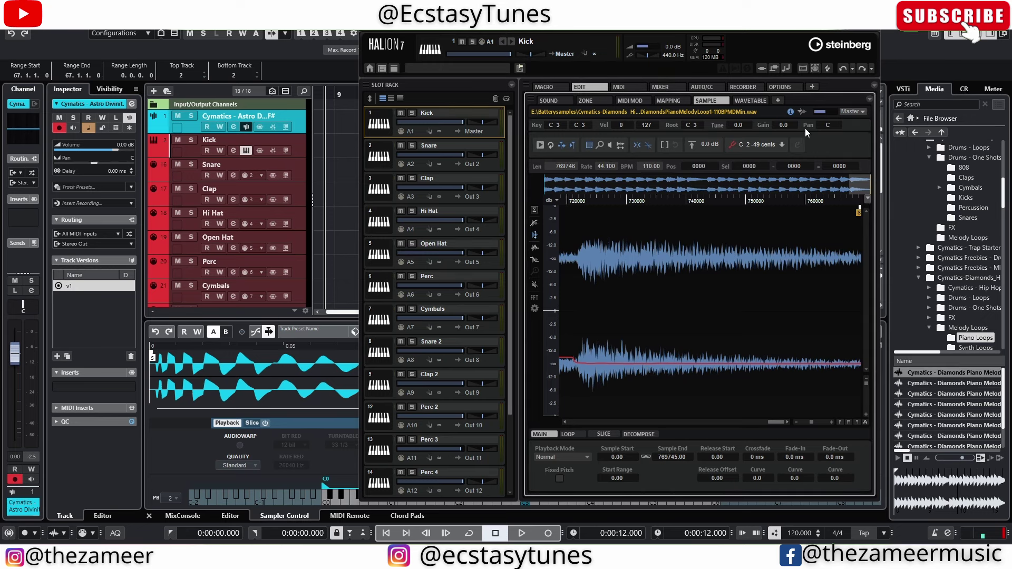
Select HALion's Snare slot and set its sample gain to 0.5.
{"action": "left_click", "coordinate": [499, 196]}
{"action": "left_click", "coordinate": [502, 159]}
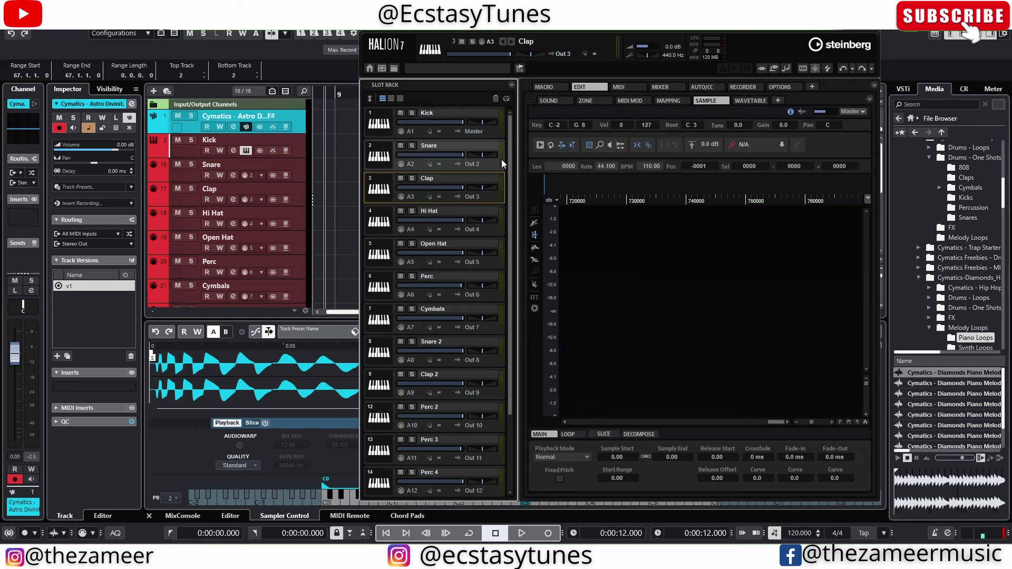
{"action": "left_click", "coordinate": [786, 126]}
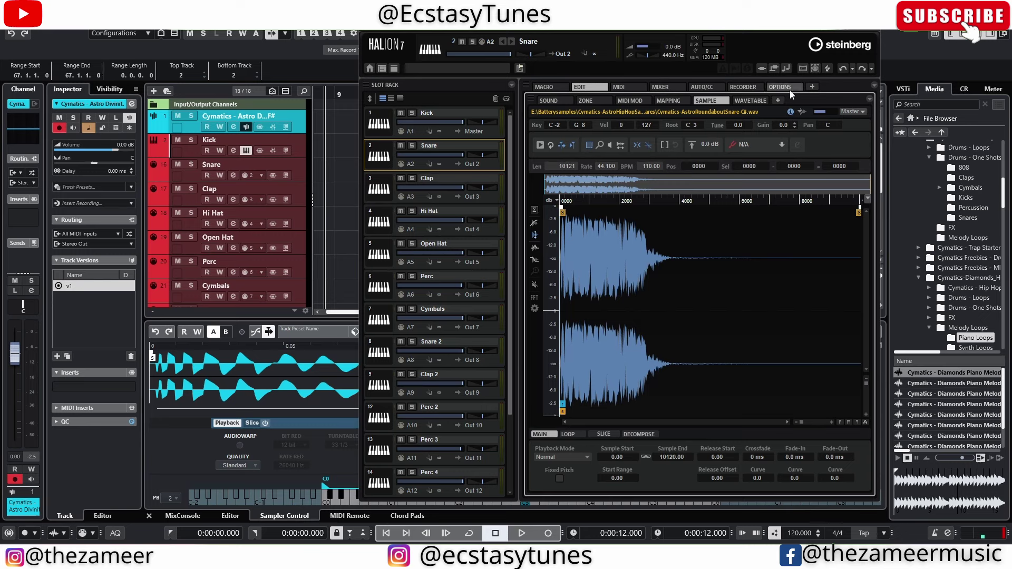
{"action": "scroll", "coordinate": [786, 130], "scroll_direction": "up", "scroll_amount": 3}
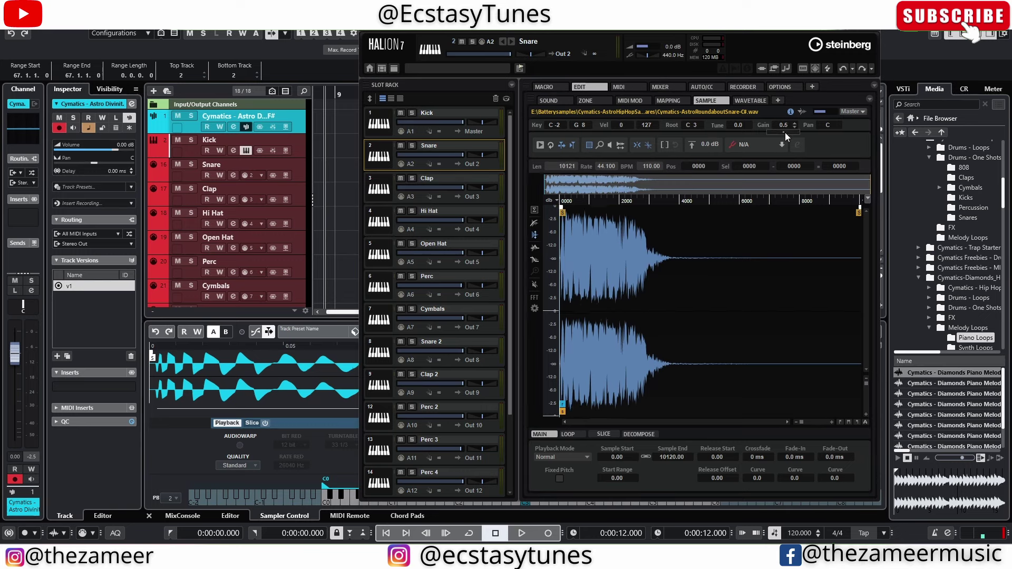
Try lower and higher gain values on the Snare sample, ending at 1.5, and close the HALion window.
{"action": "scroll", "coordinate": [787, 134], "scroll_direction": "down", "scroll_amount": 5}
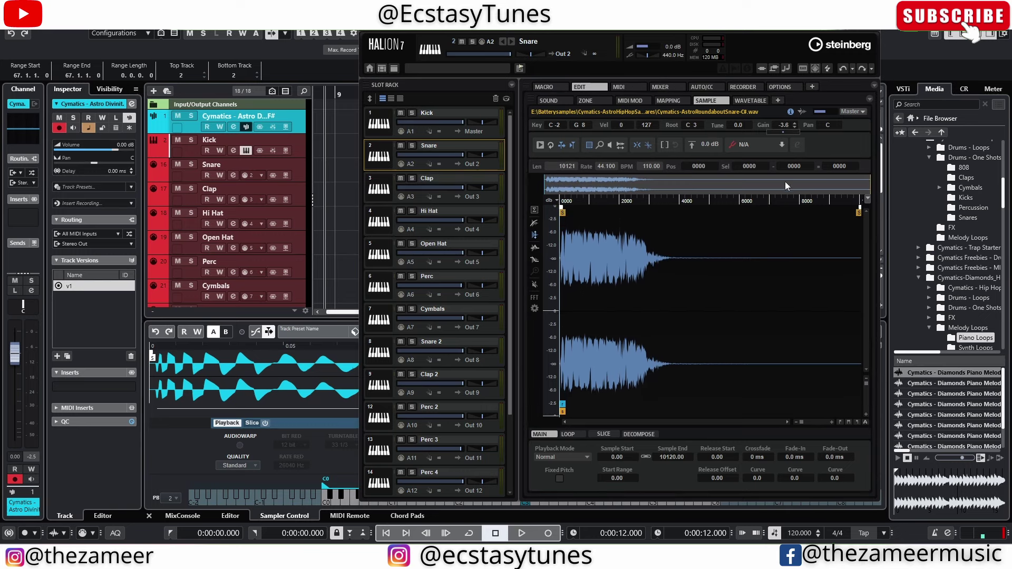
{"action": "scroll", "coordinate": [786, 126], "scroll_direction": "down", "scroll_amount": 3}
{"action": "scroll", "coordinate": [788, 132], "scroll_direction": "up", "scroll_amount": 5}
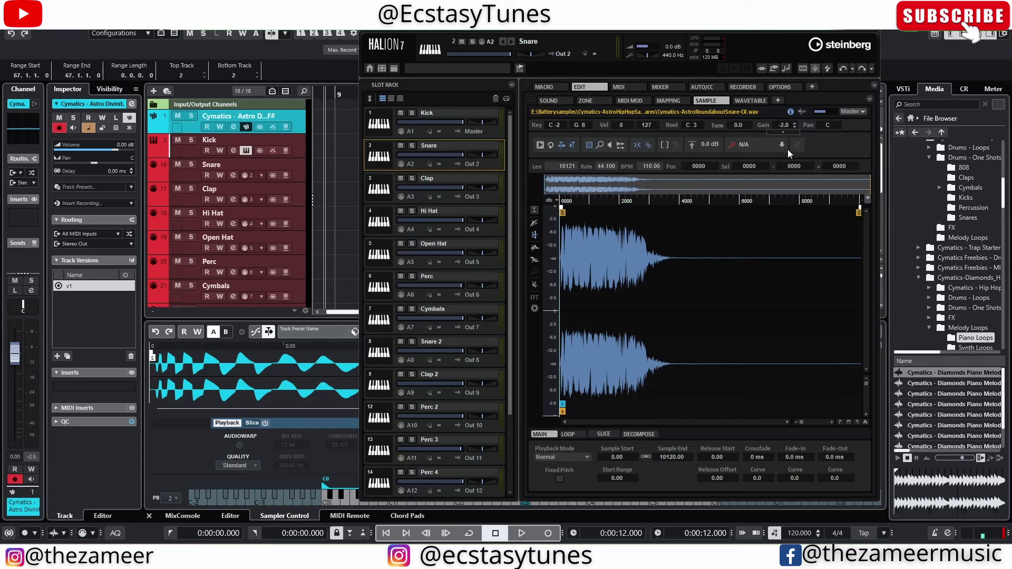
{"action": "scroll", "coordinate": [788, 132], "scroll_direction": "up", "scroll_amount": 4}
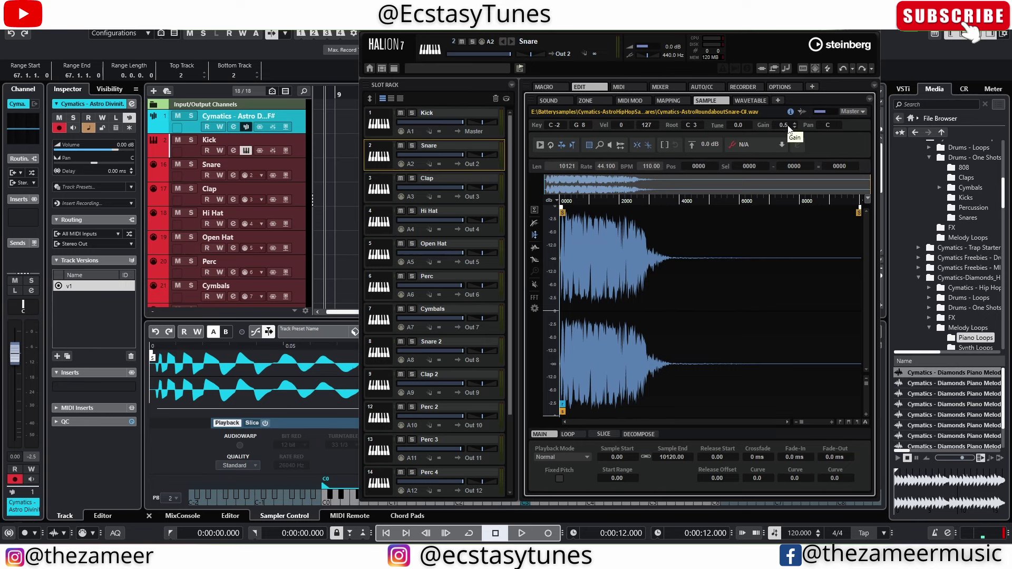
{"action": "left_click_drag", "start_coordinate": [789, 125], "coordinate": [779, 179]}
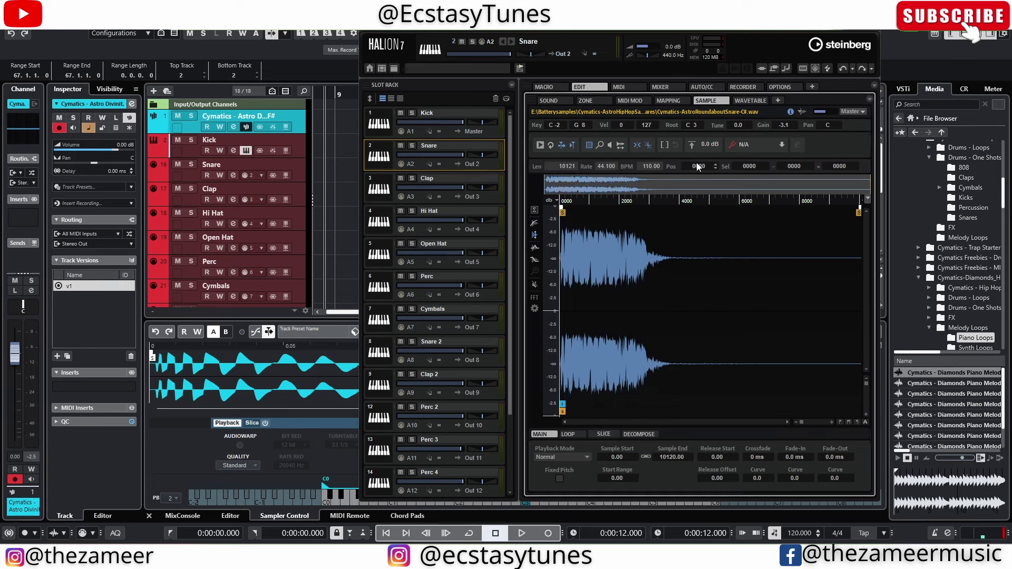
{"action": "left_click", "coordinate": [693, 146]}
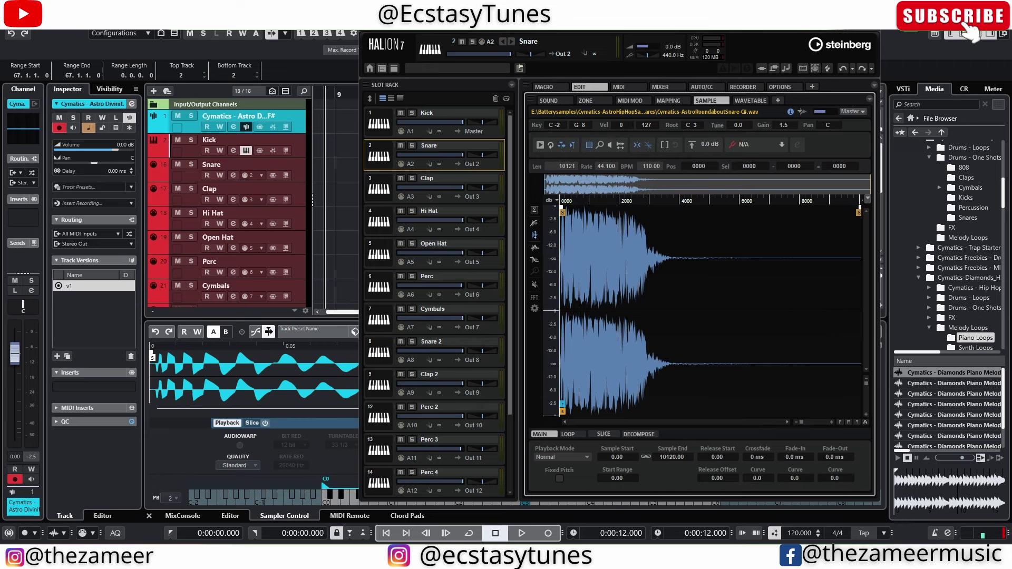
{"action": "key", "text": "Escape"}
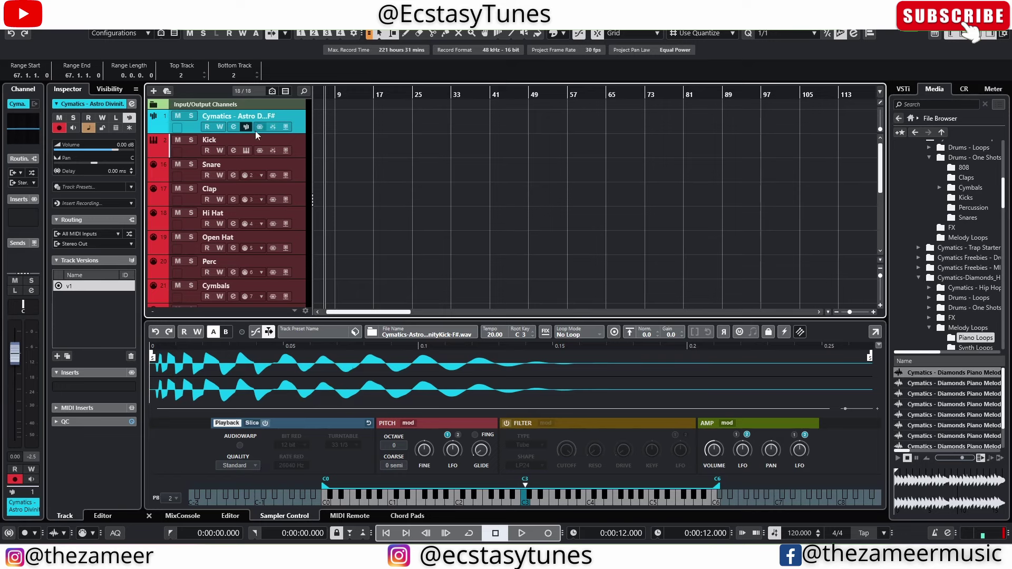
Reopen HALion from the Kick track and compare its mixer's output channels with the output assignments of the slots.
{"action": "left_click", "coordinate": [286, 144]}
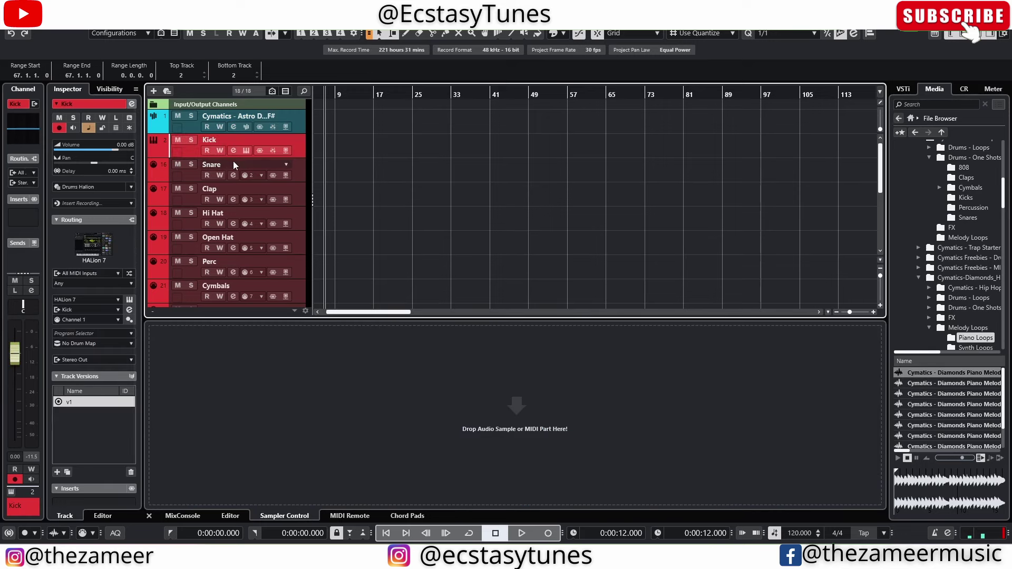
{"action": "left_click", "coordinate": [251, 150]}
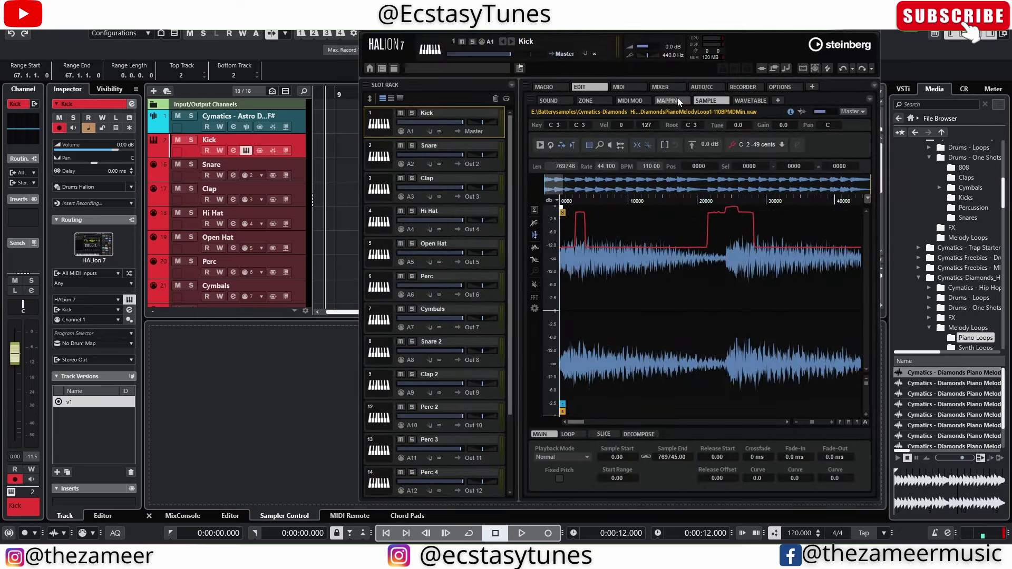
{"action": "left_click", "coordinate": [660, 87]}
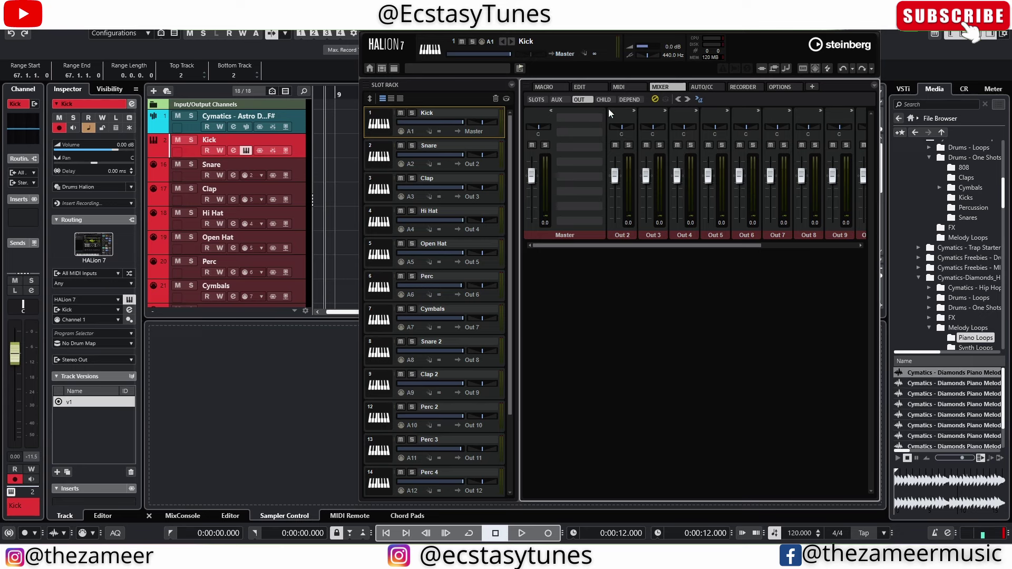
{"action": "left_click", "coordinate": [501, 147]}
{"action": "left_click", "coordinate": [496, 131]}
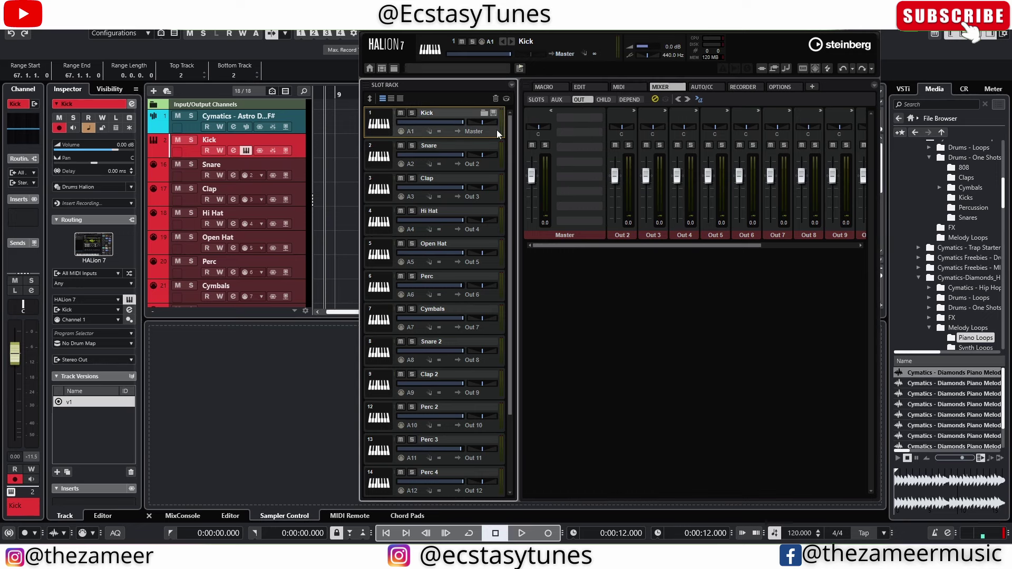
{"action": "scroll", "coordinate": [460, 454], "scroll_direction": "down", "scroll_amount": 3}
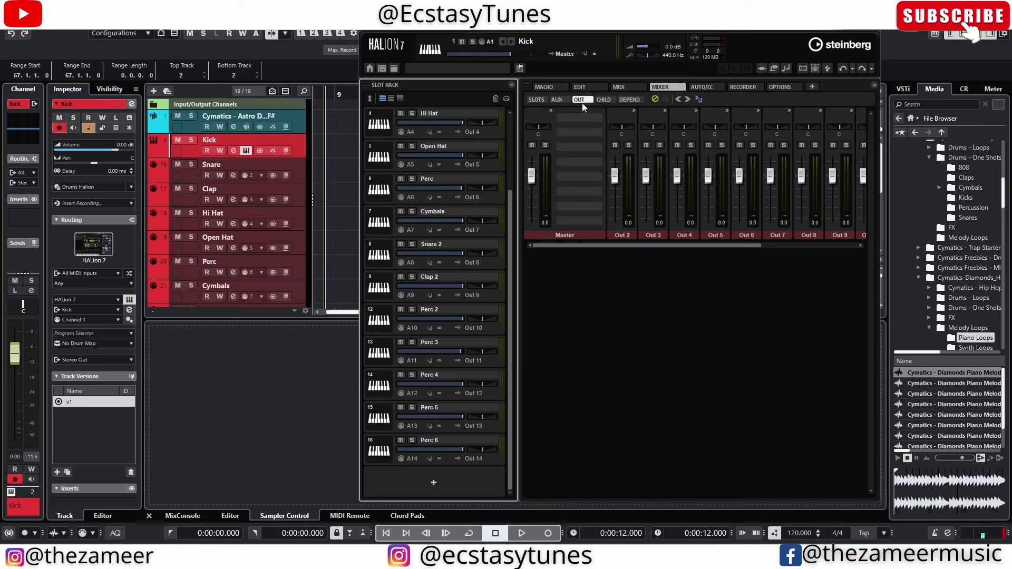
Check the effect categories offered for the Master output's inserts without loading one, and close HALion.
{"action": "left_click", "coordinate": [574, 117]}
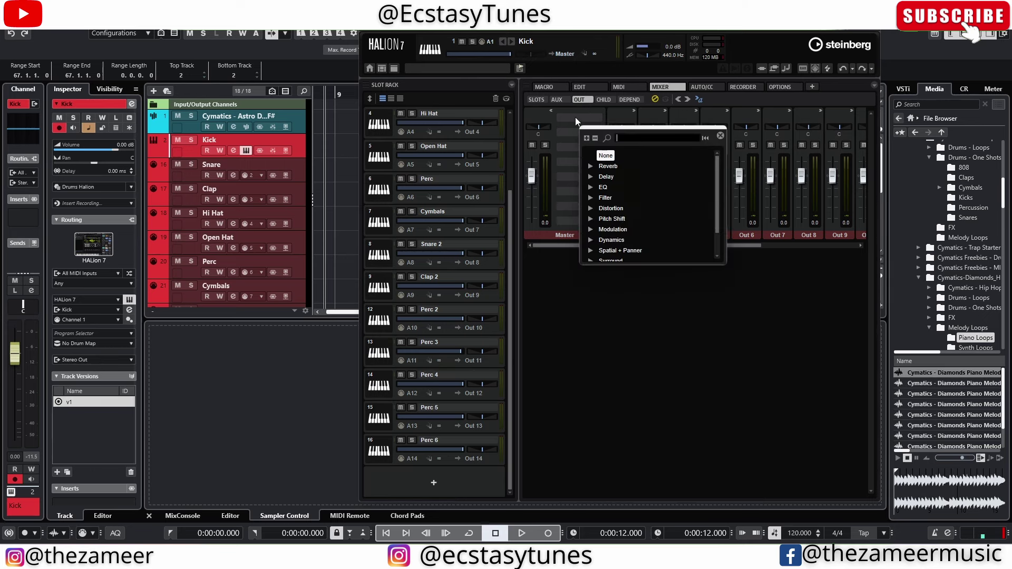
{"action": "left_click", "coordinate": [560, 343]}
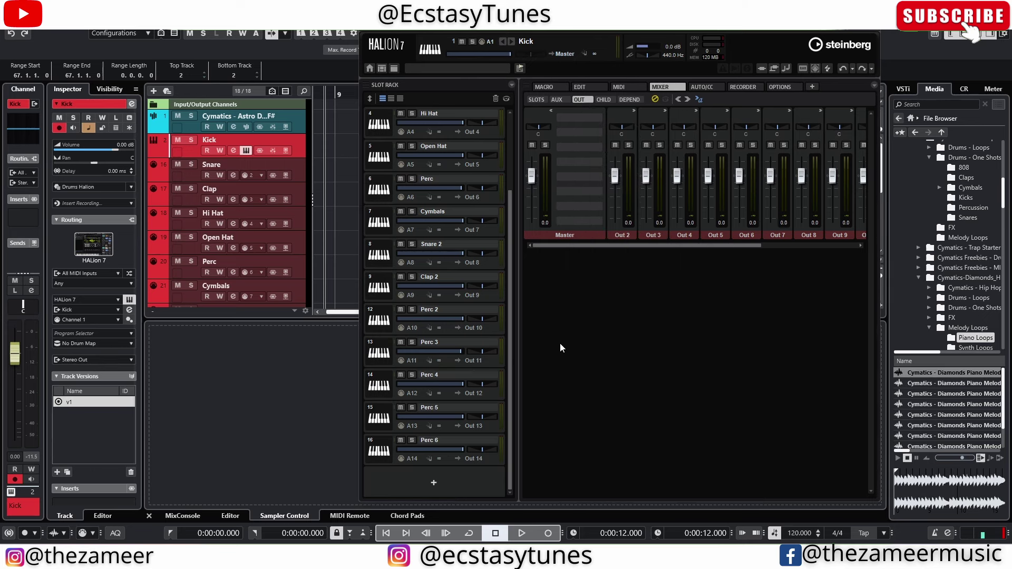
{"action": "left_click", "coordinate": [594, 115]}
{"action": "left_click", "coordinate": [649, 303]}
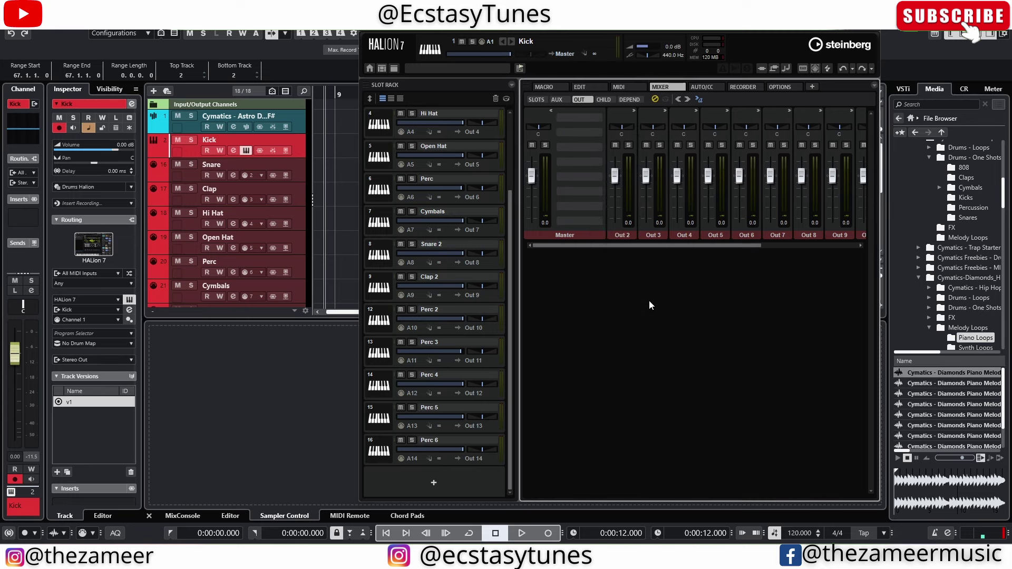
{"action": "key", "text": "ctrl+w"}
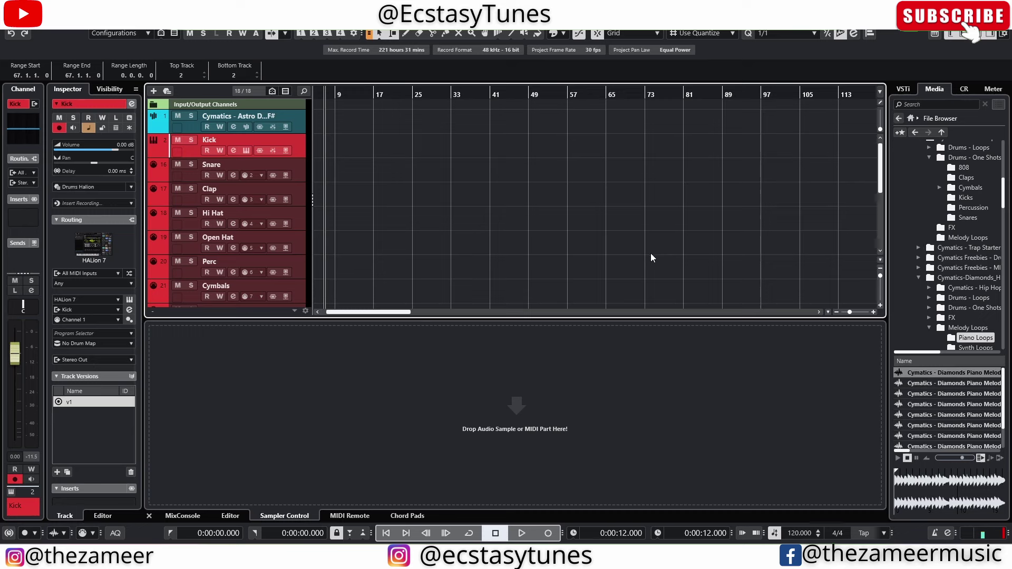